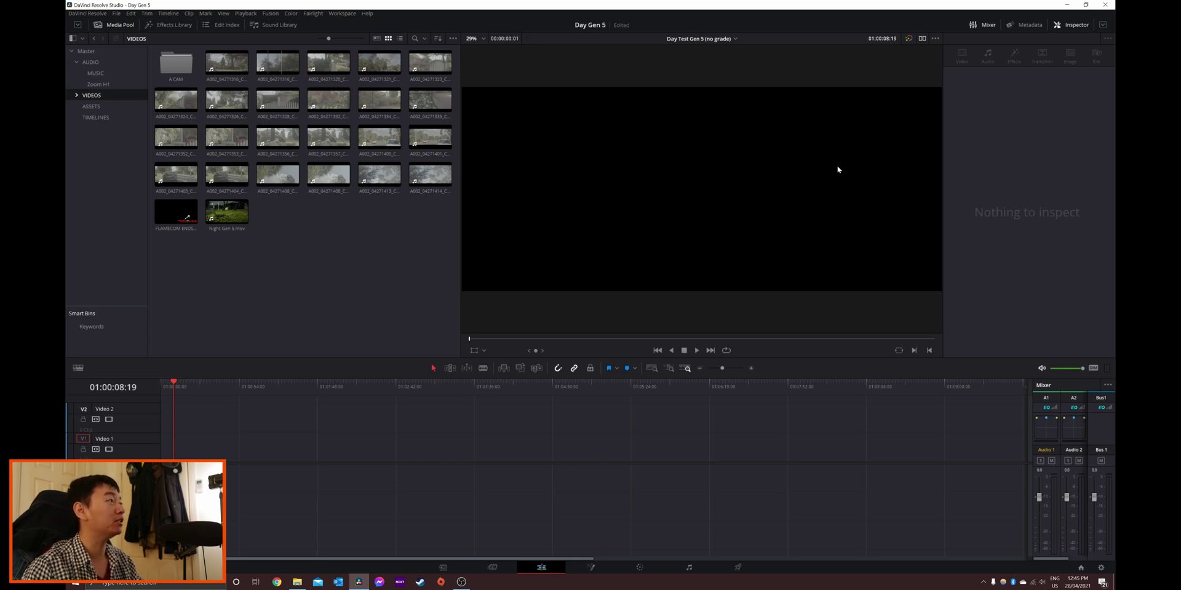
Select clips A002_04271316 through the last A002 clip and drag them onto the Day Test Gen 5 timeline.
left_click(227, 61)
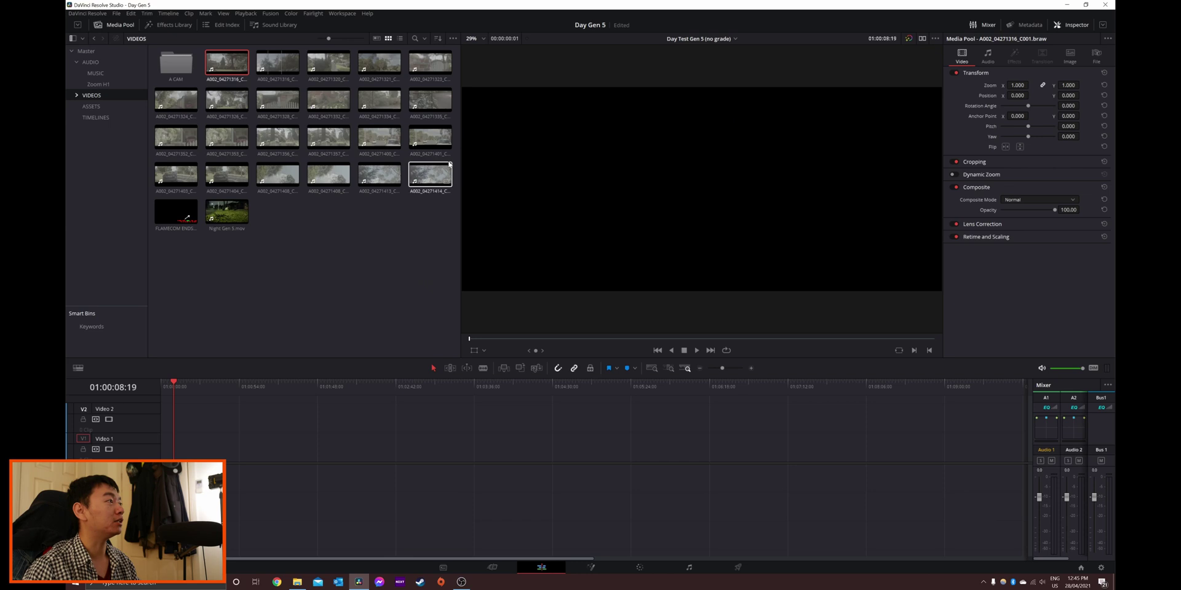
left_click(434, 181, "shift")
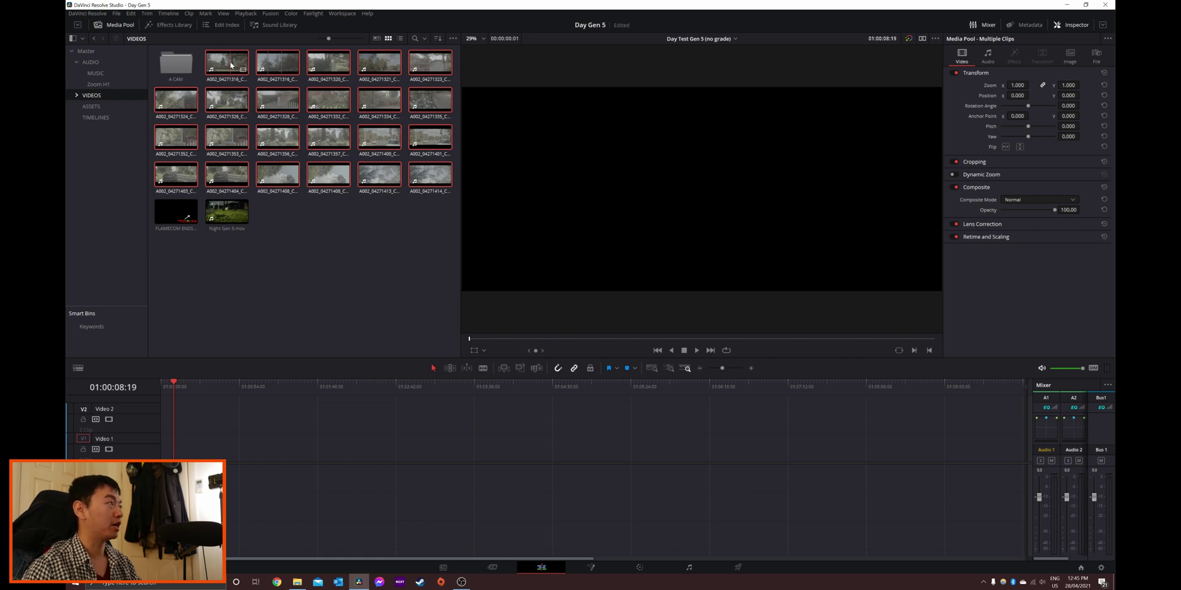
left_click_drag(231, 64, 262, 427)
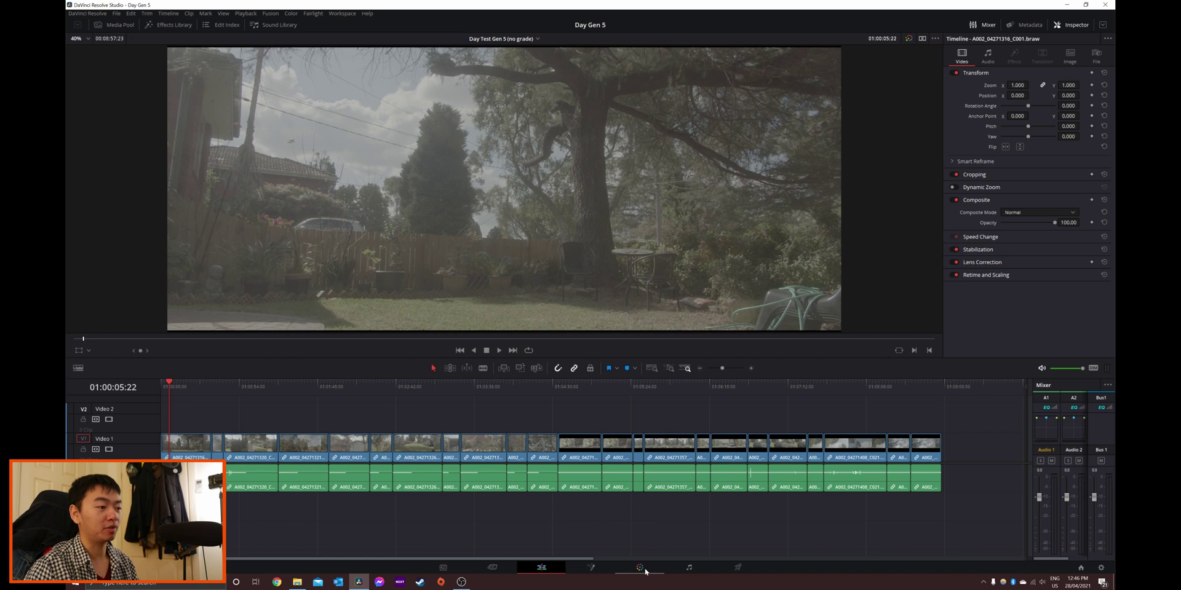
Show page names alongside their icons and switch to the Color page.
right_click(820, 570)
left_click(837, 573)
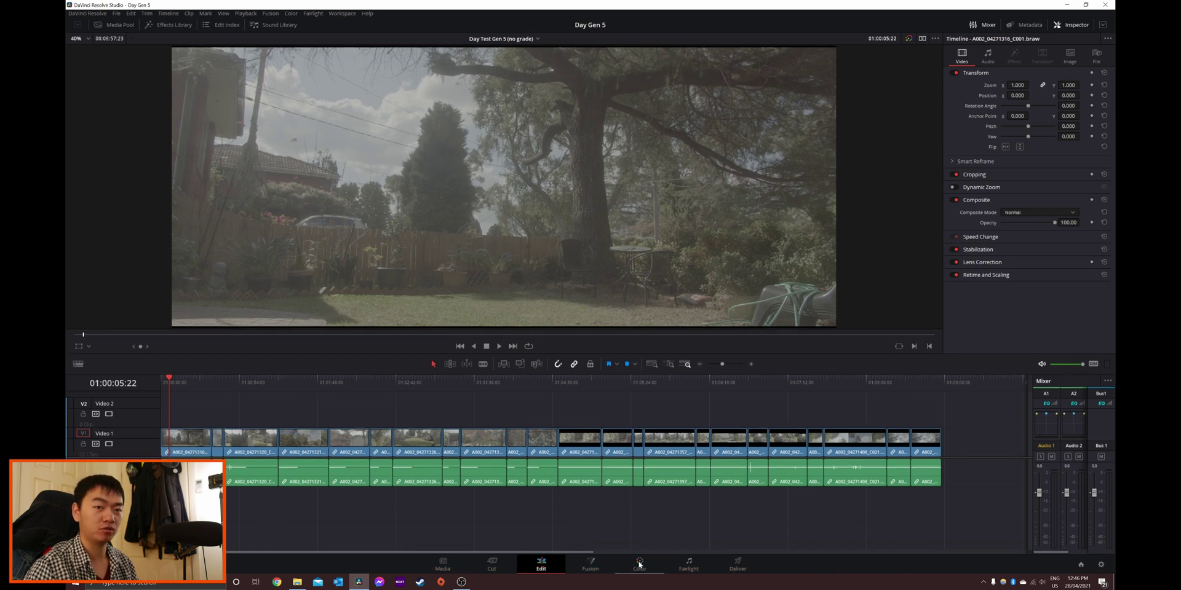
key("shift+6")
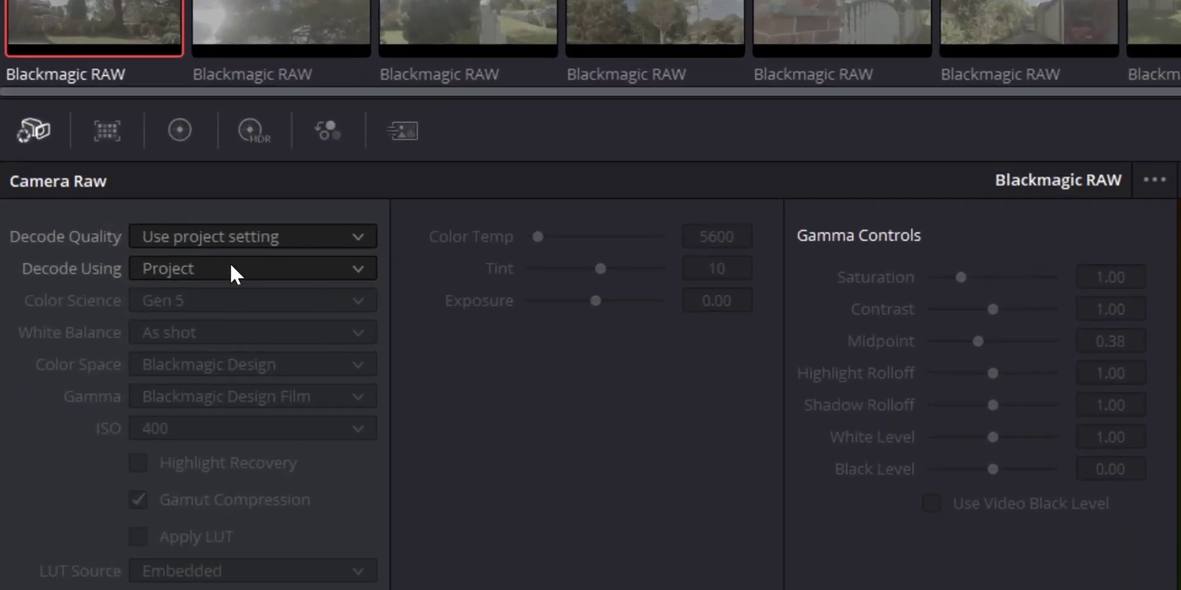
Set the first clip's Camera Raw Decode Using option to Clip.
left_click(221, 267)
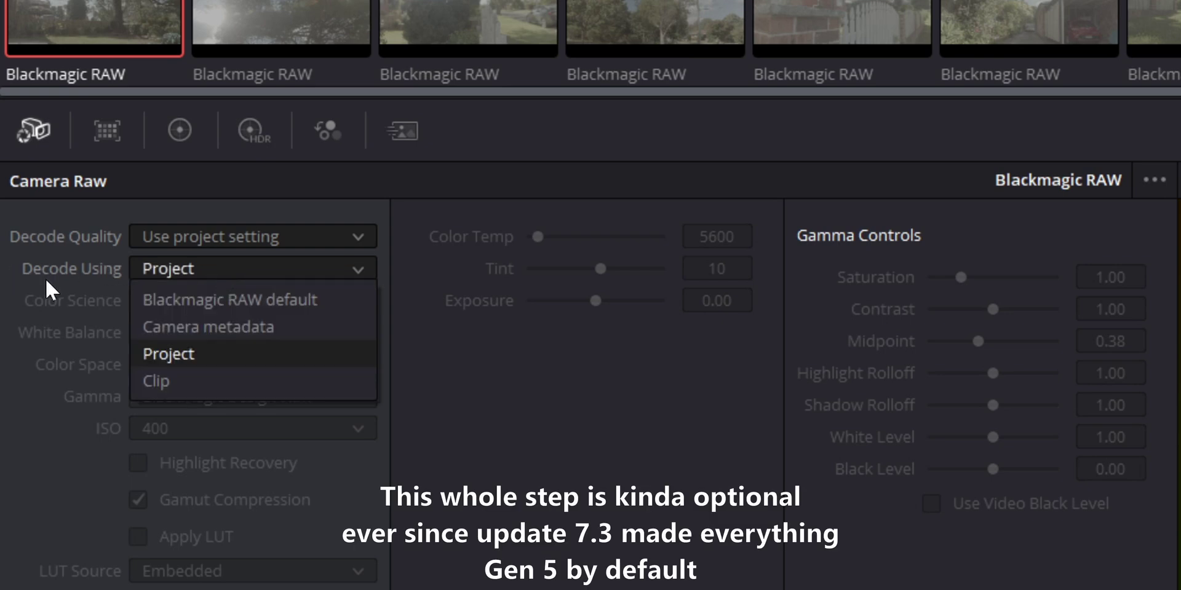
left_click(170, 383)
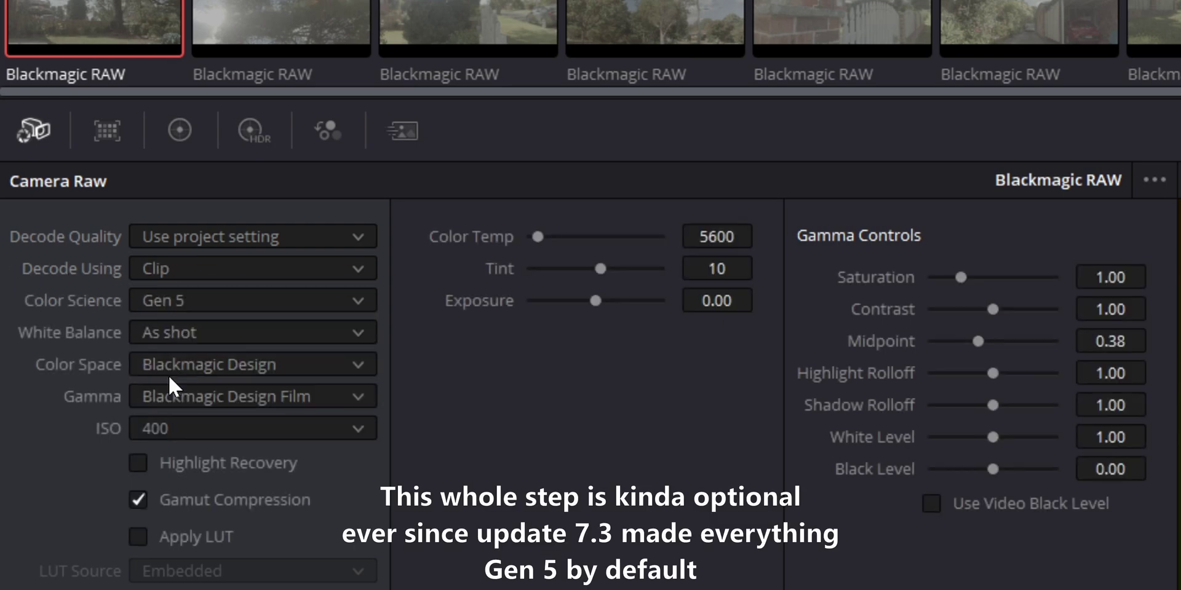
left_click(175, 296)
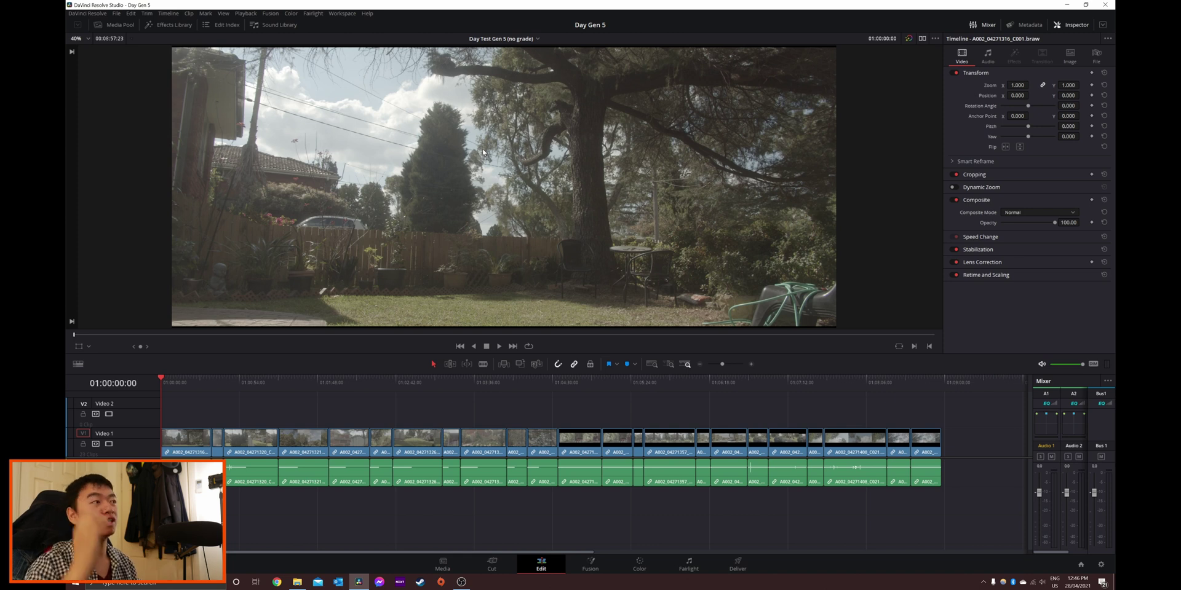
Set the first clip's Color Science to Gen 5 and copy its settings.
left_click(632, 562)
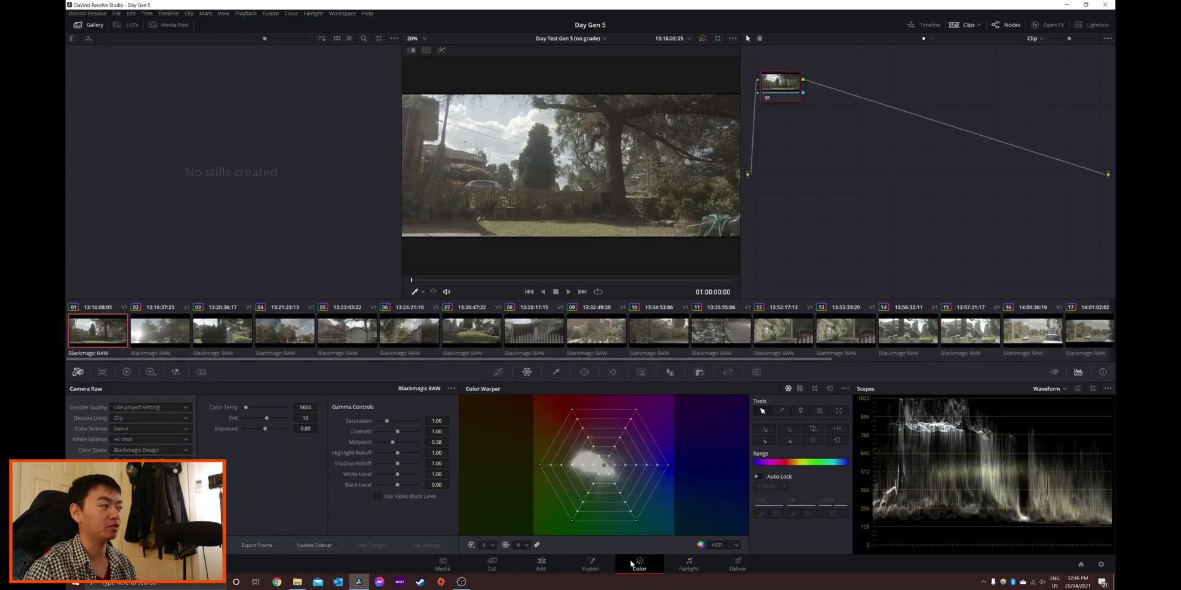
left_click(148, 428)
left_click(148, 439)
key("ctrl+c")
Paste the Gen 5 raw settings onto all clips in the strip, then review and reselect clip 01.
right_click(104, 330)
left_click(97, 337)
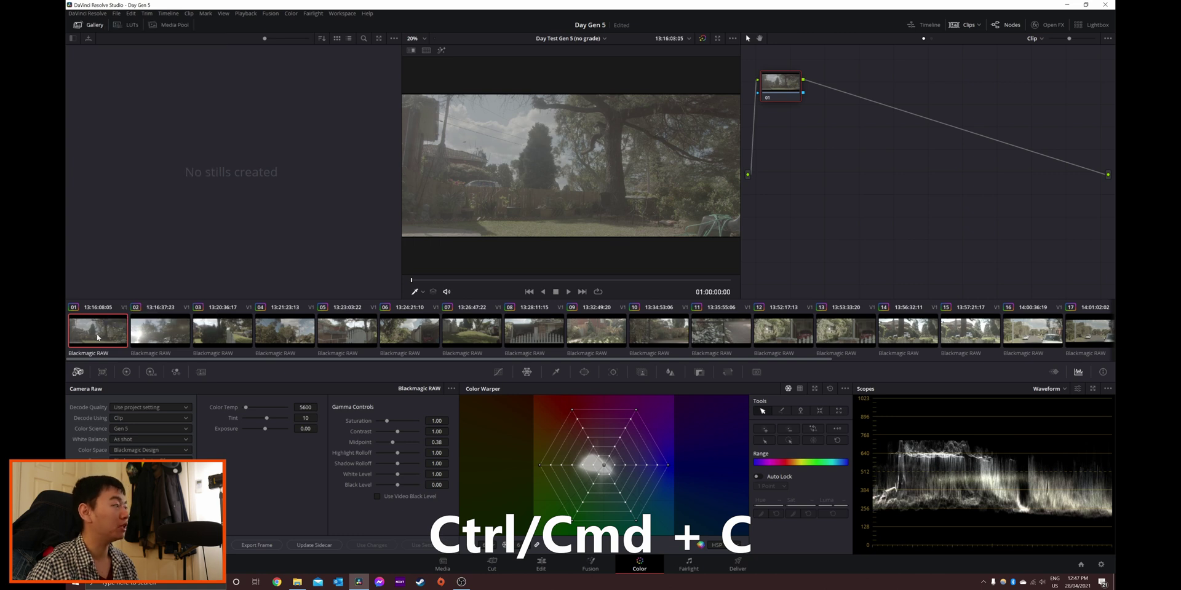
key("ctrl+a")
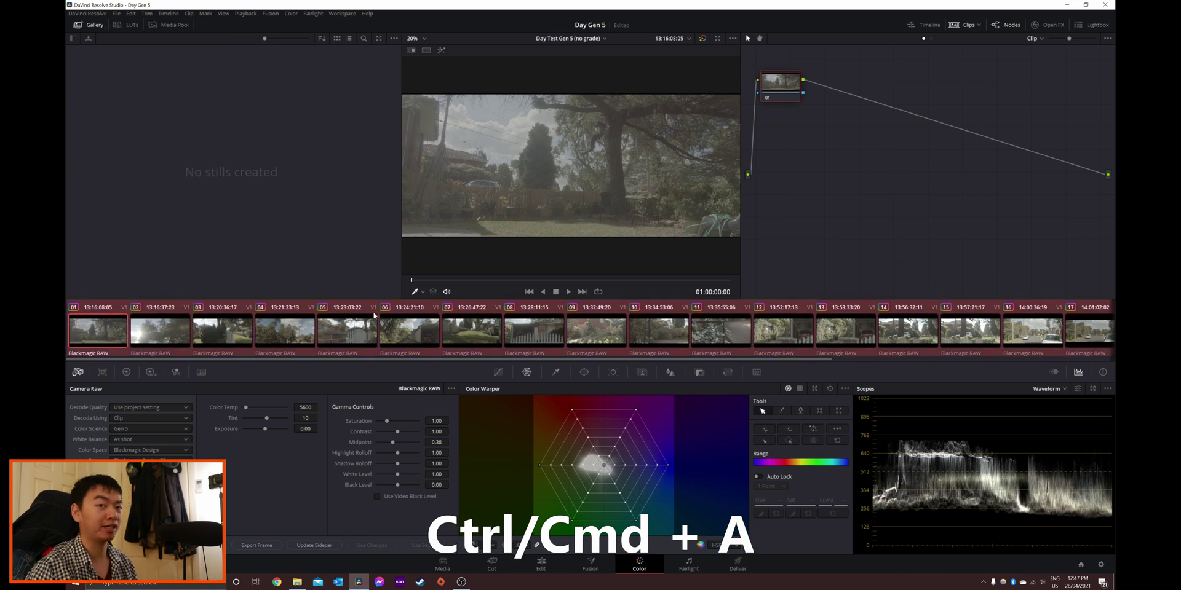
key("ctrl+v")
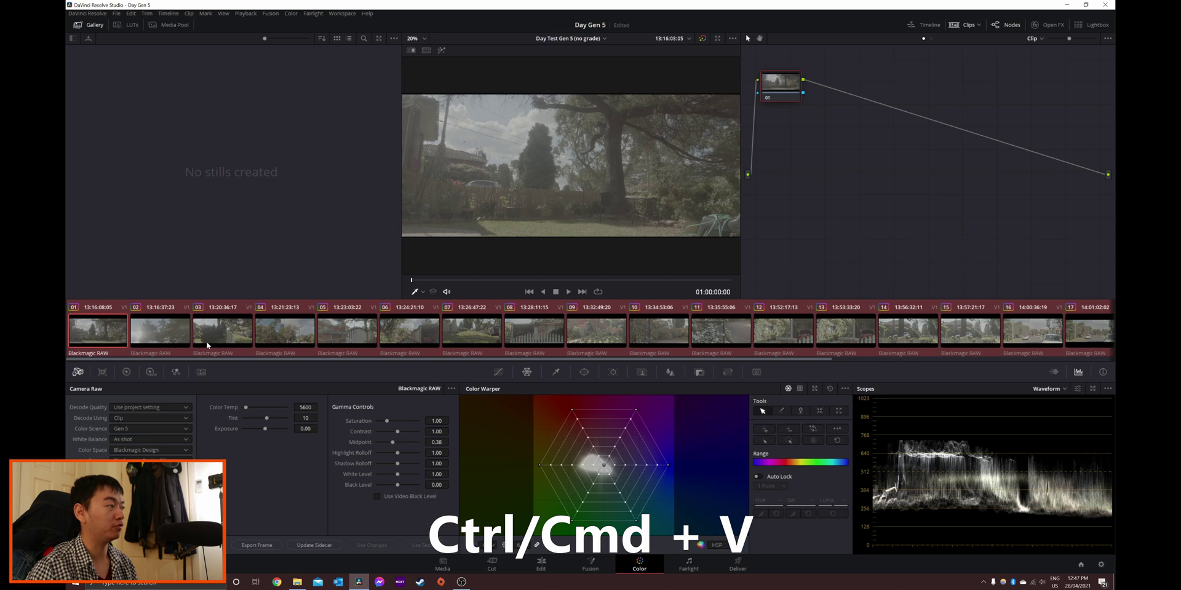
left_click(77, 331)
key("Down")
key("Down")
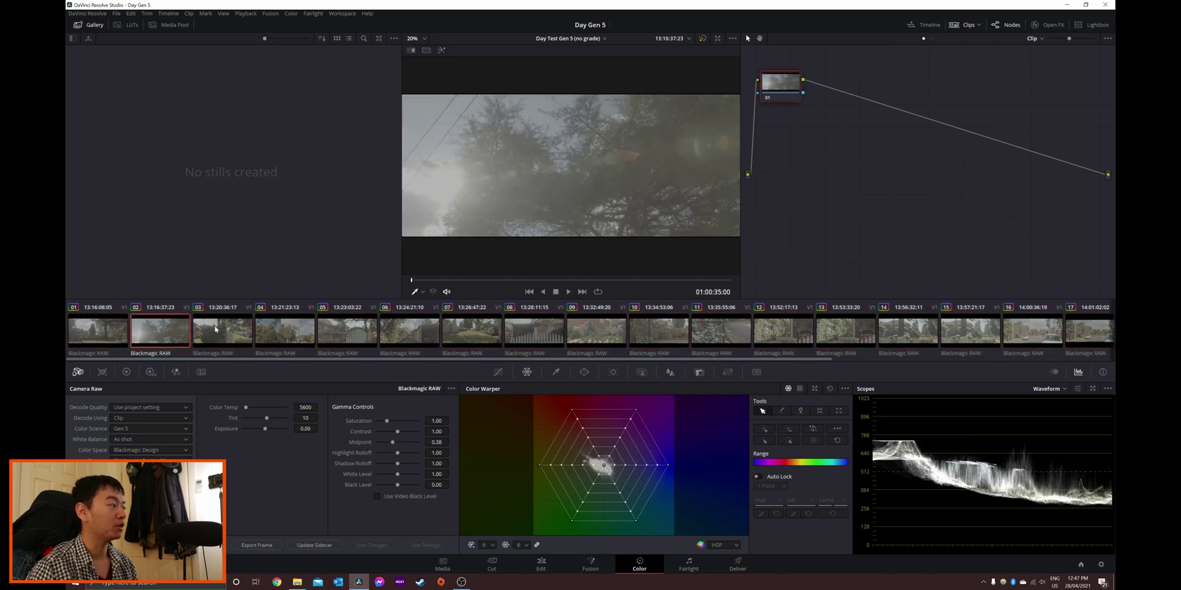
left_click(126, 327)
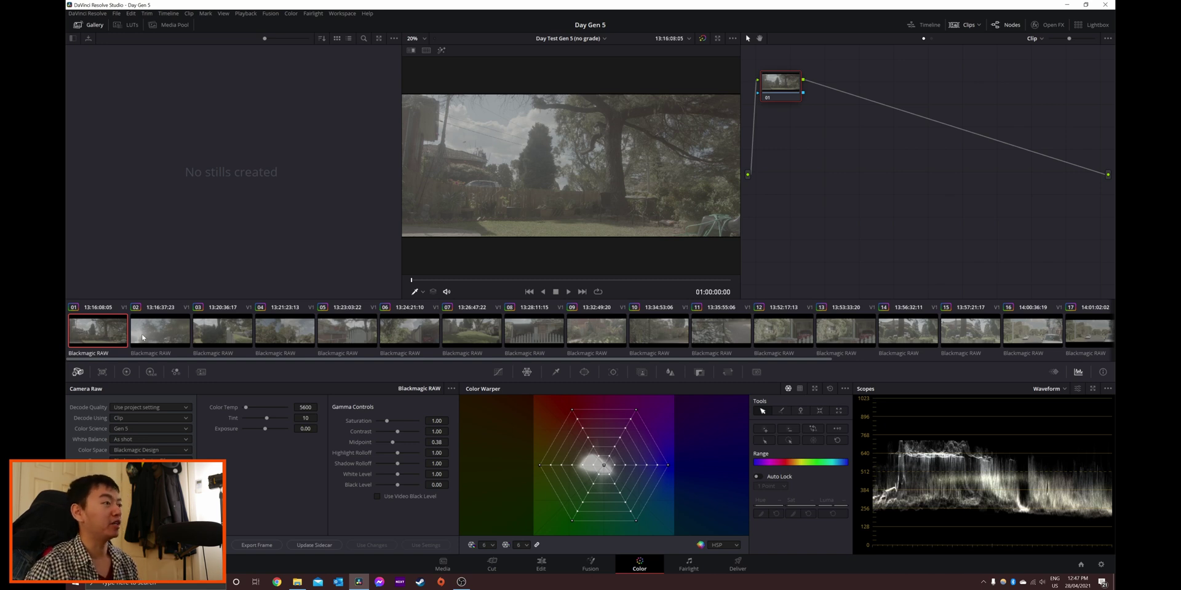
Select clip 02 and toggle Highlight Recovery on and off.
left_click(142, 337)
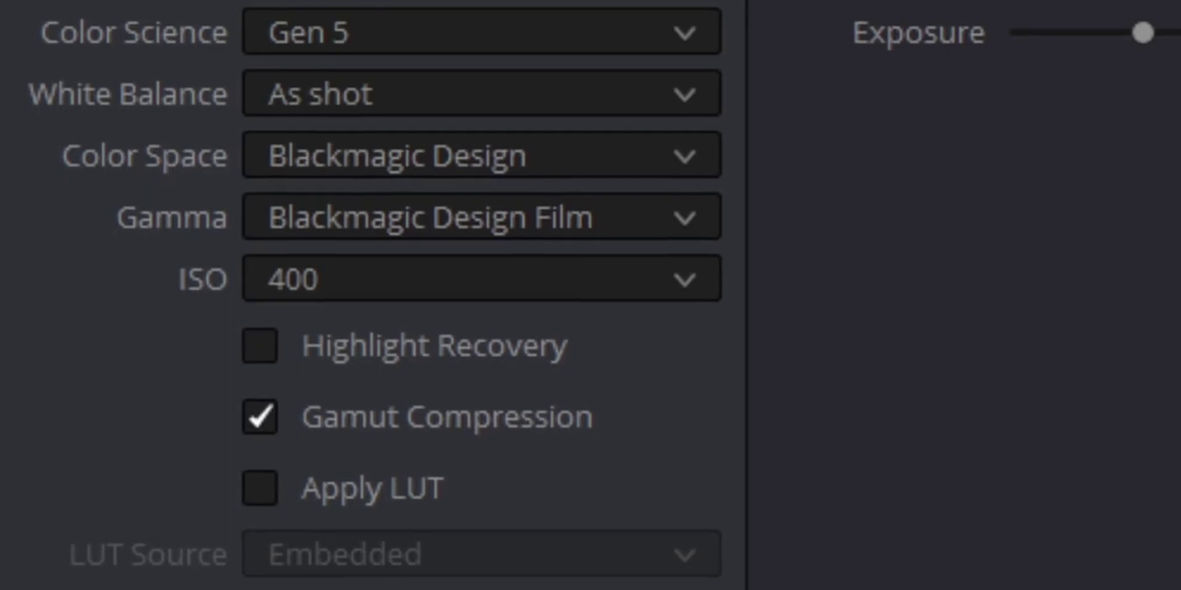
left_click(485, 345)
left_click(414, 343)
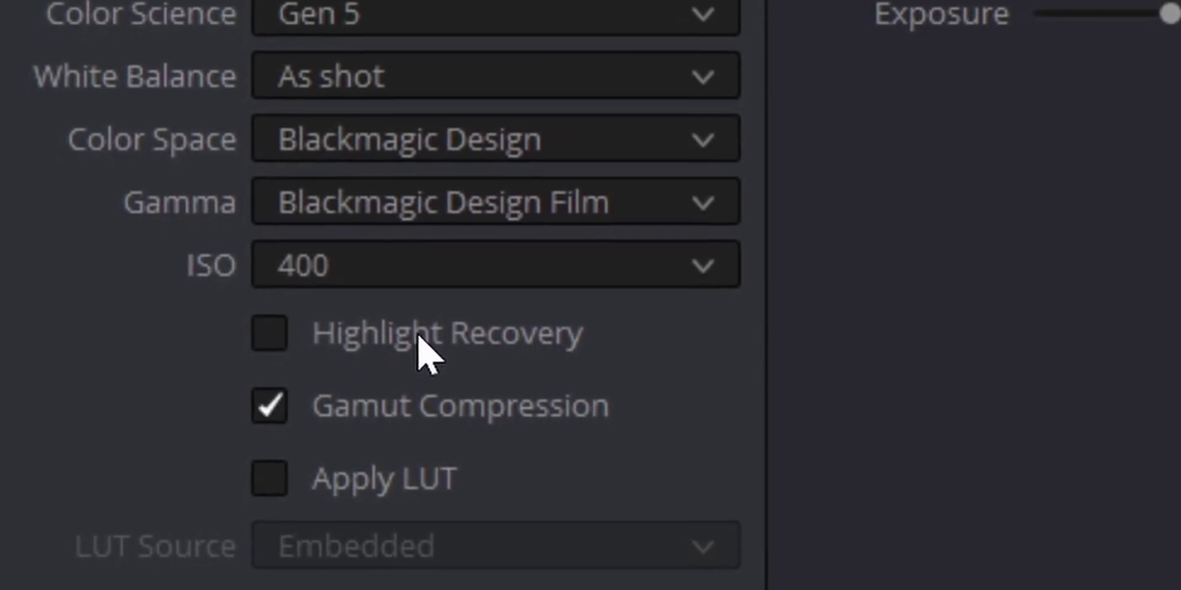
left_click(414, 343)
left_click(422, 338)
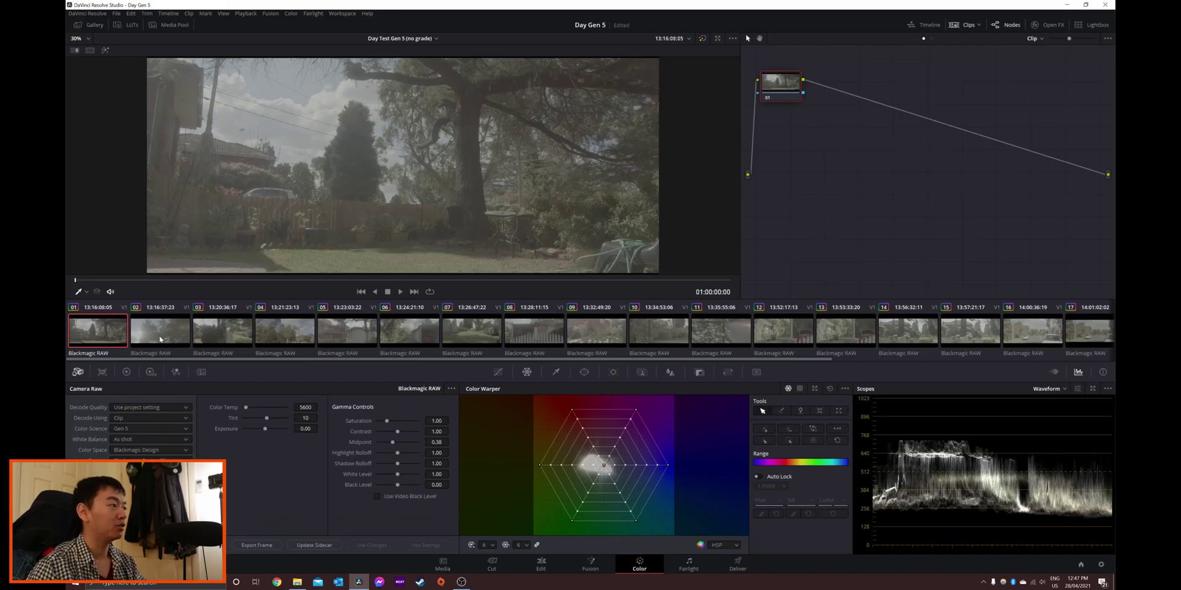
Set clip 02's ISO to 800, then enable Highlight Recovery on clip 01.
left_click(158, 338)
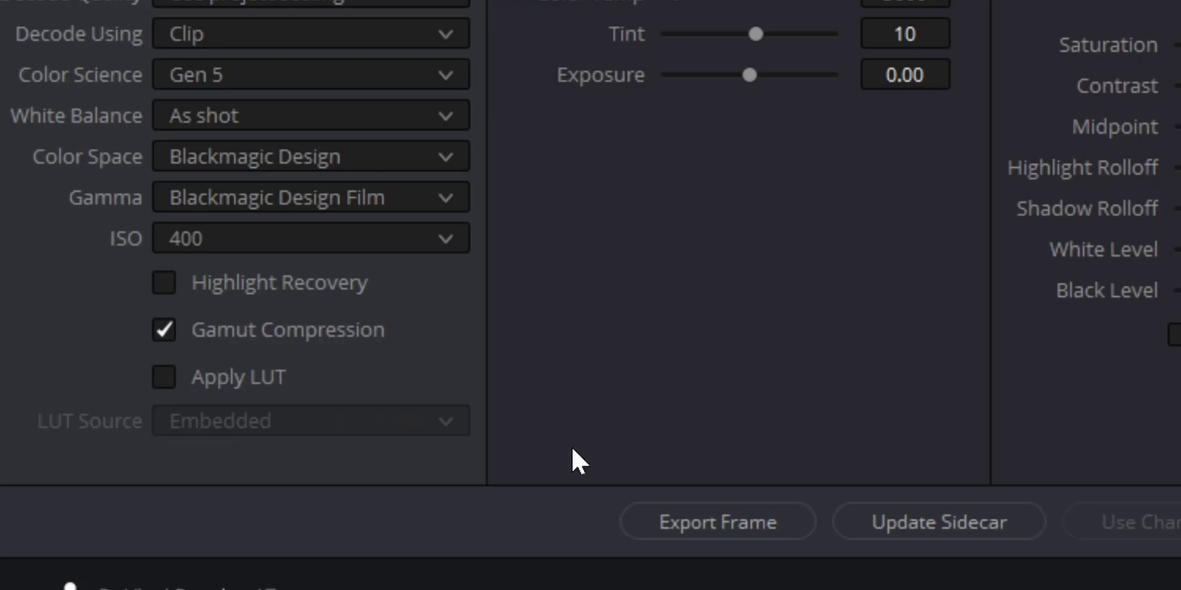
left_click(150, 472)
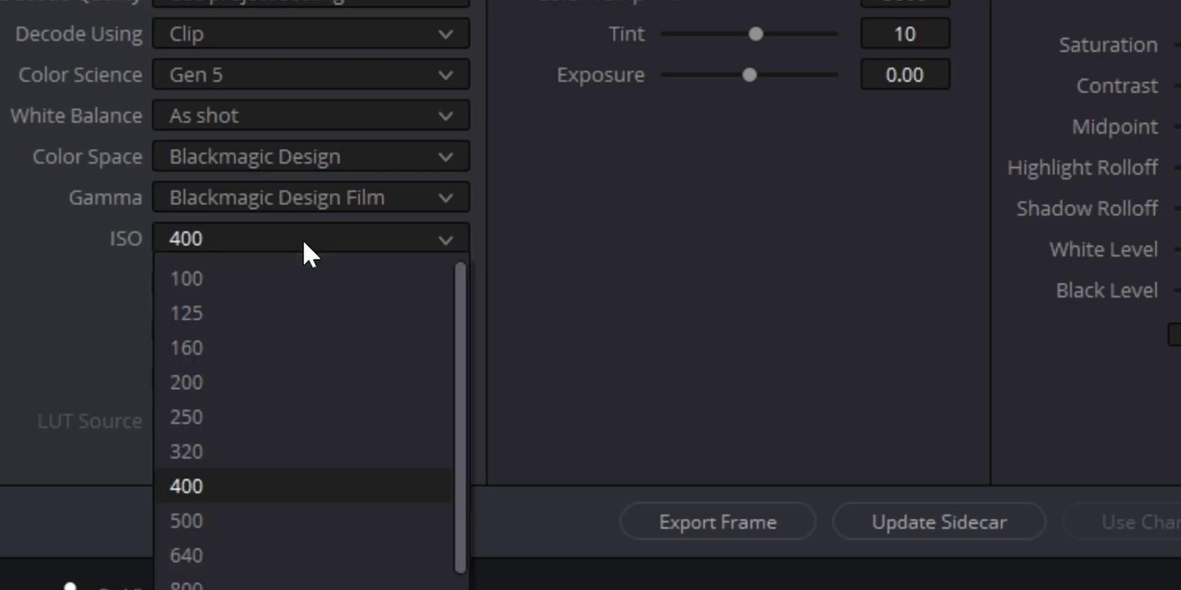
left_click(686, 239)
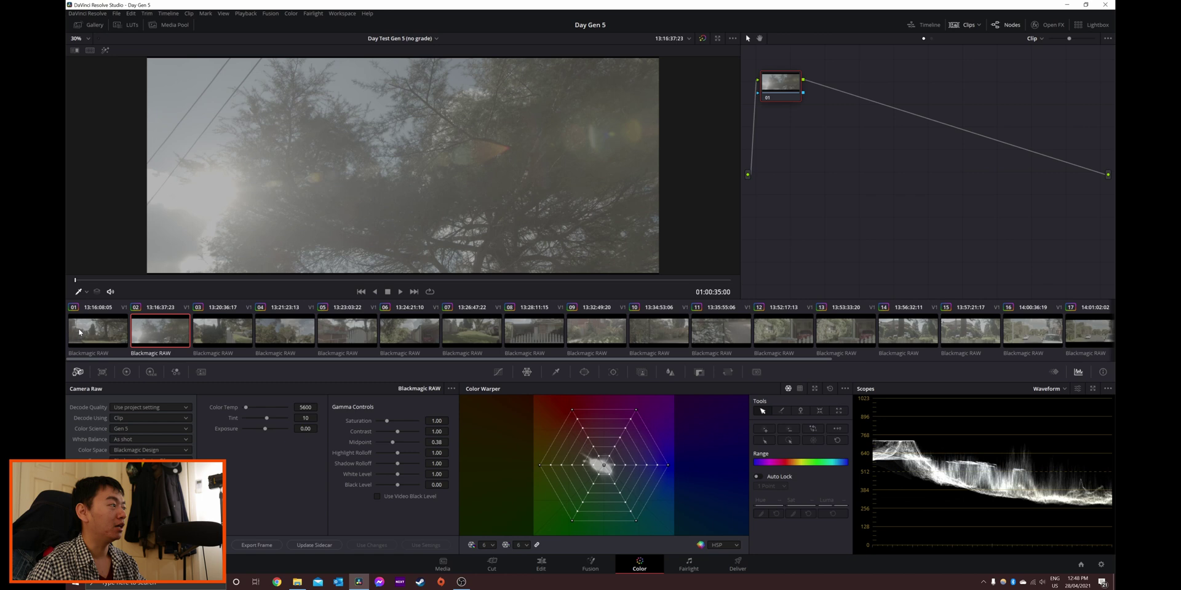
left_click(91, 331)
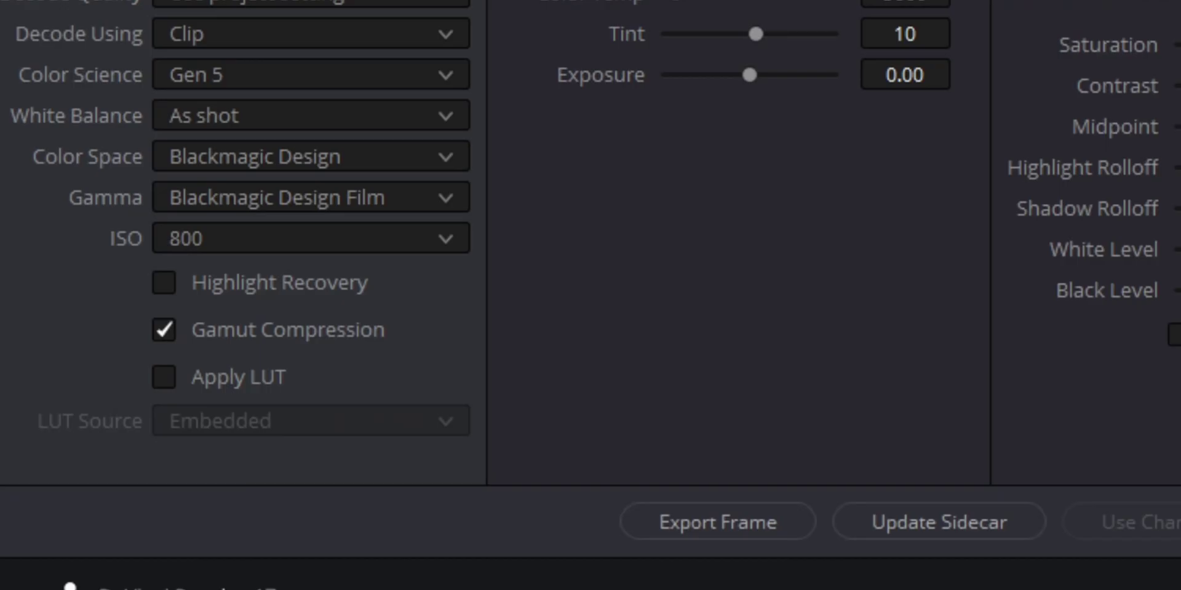
left_click(255, 291)
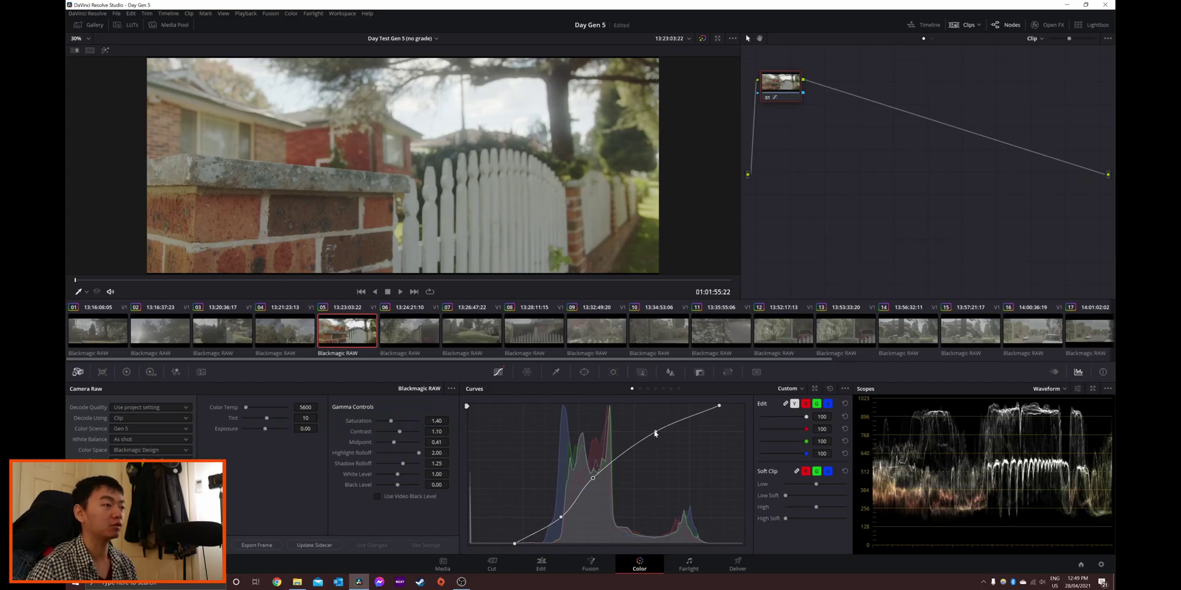
Drag clip 05's lower curve points upward to brighten its midtones and shadows.
mouse_move(655, 434)
left_mouse_down()
mouse_move(665, 457)
mouse_move(652, 418)
mouse_move(654, 448)
left_mouse_up()
left_click_drag(593, 478, 592, 472)
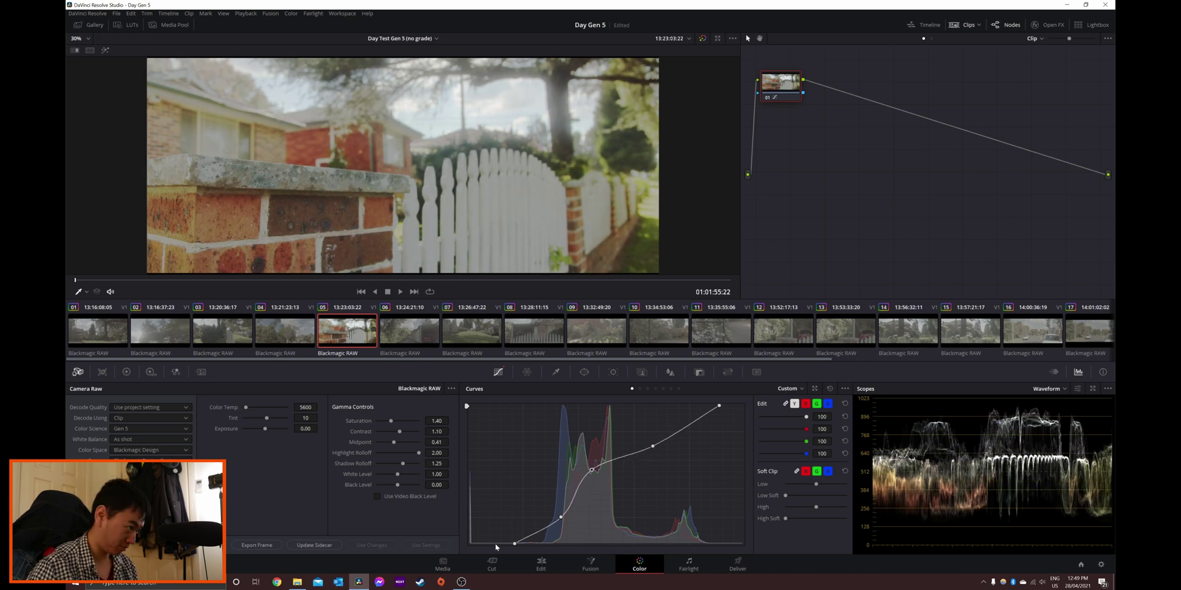
left_click_drag(515, 544, 513, 545)
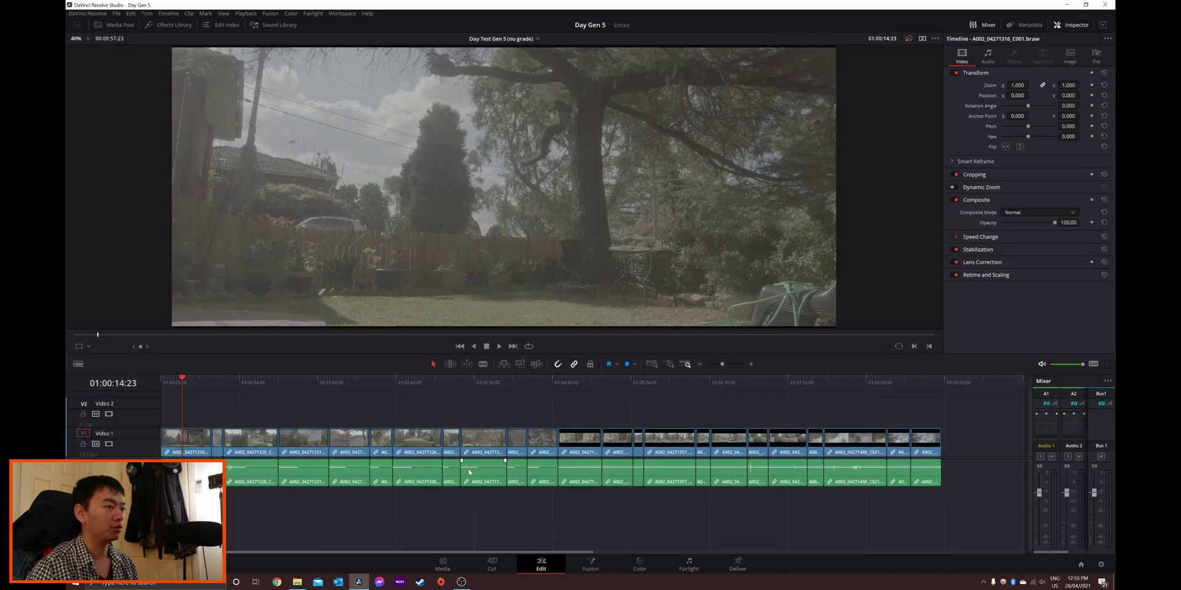
On the Deliver page, keep QuickTime as the format and set the codec to DNxHR HQ.
left_click(733, 567)
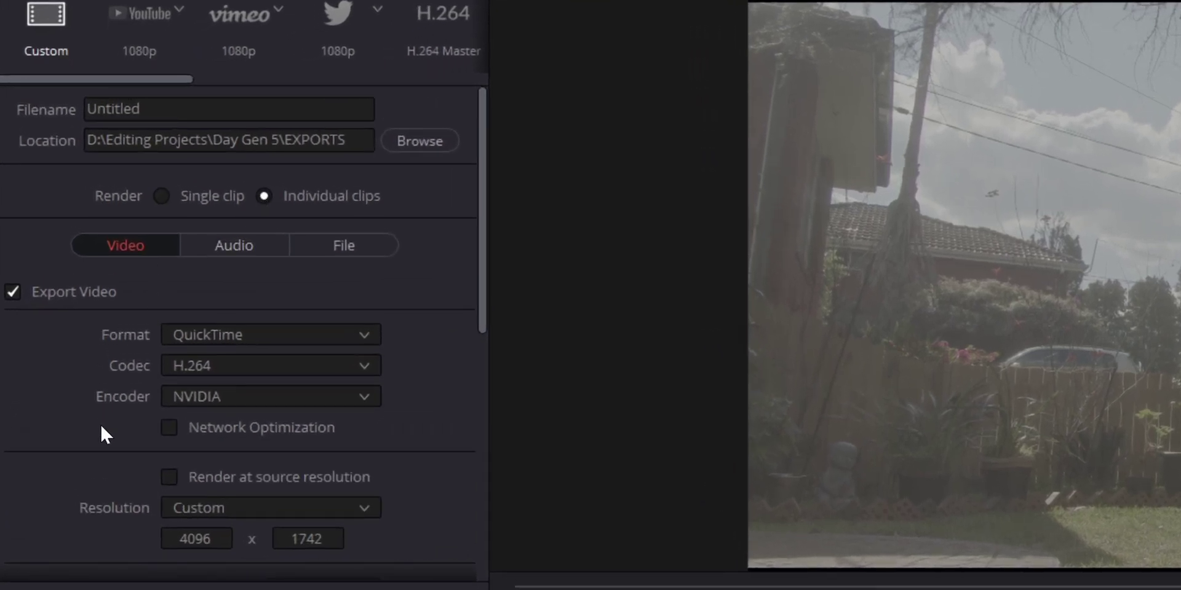
left_click(310, 335)
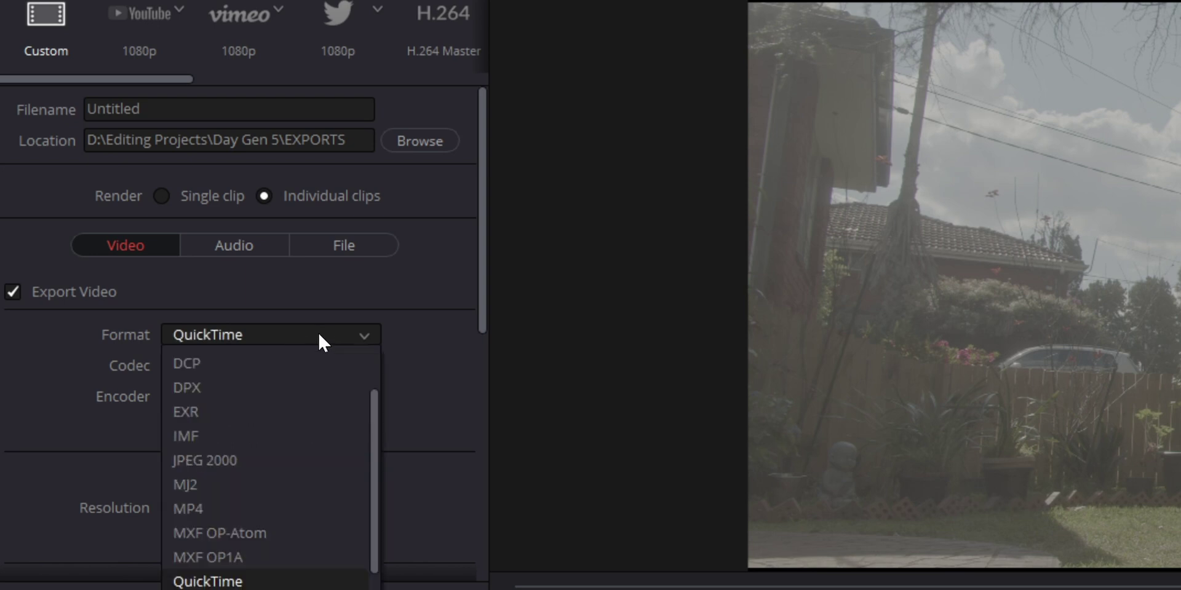
left_click(225, 557)
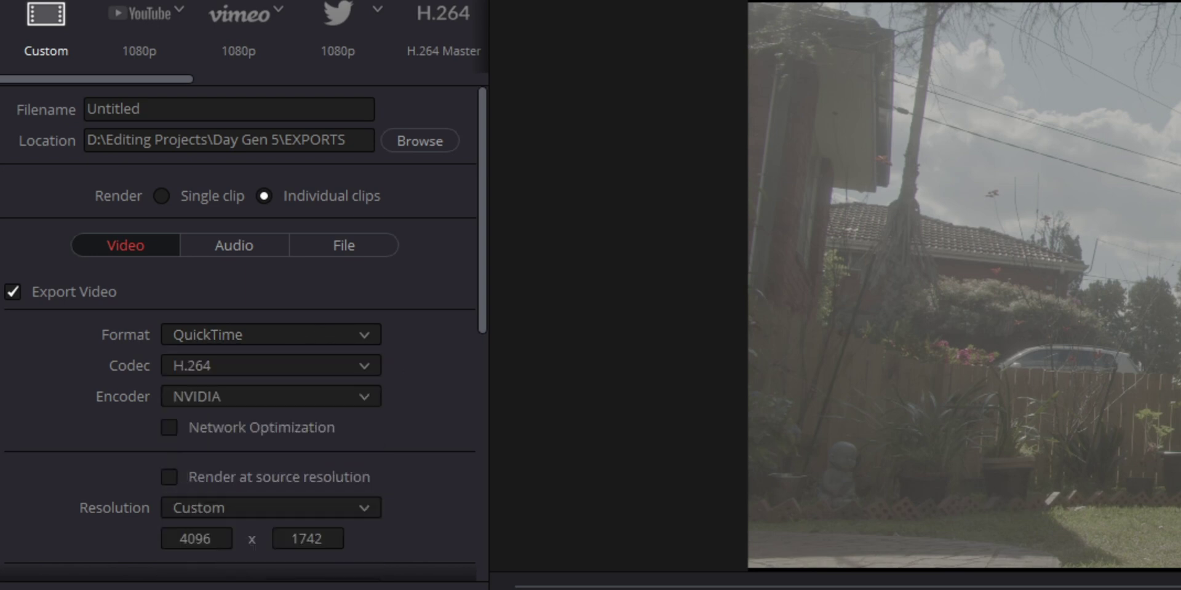
left_click(251, 364)
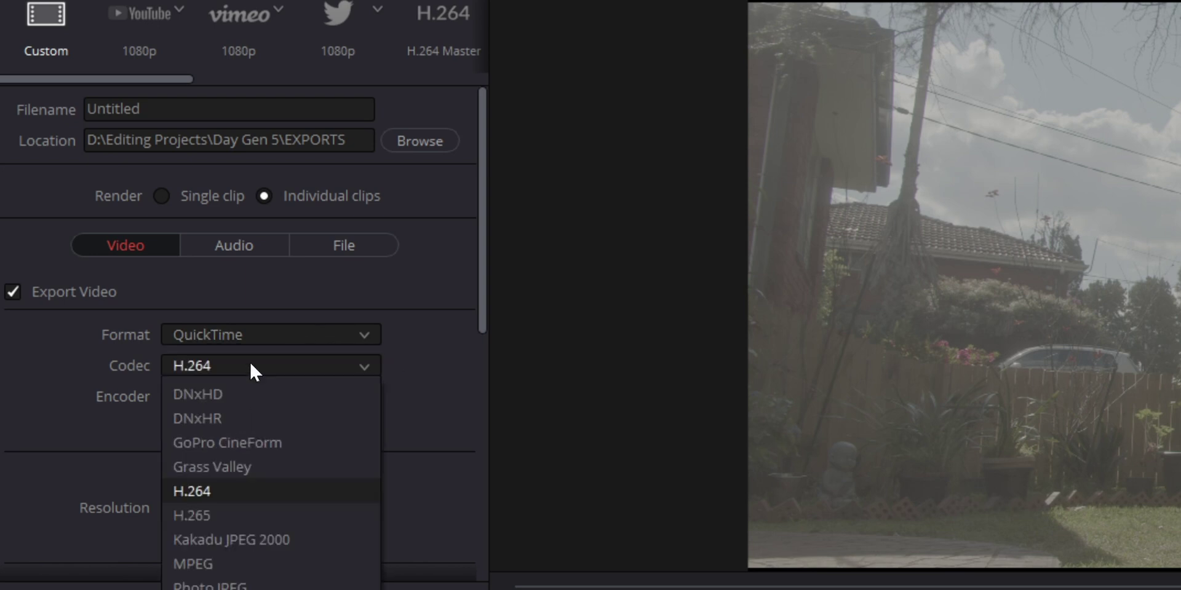
left_click(201, 418)
left_click(222, 398)
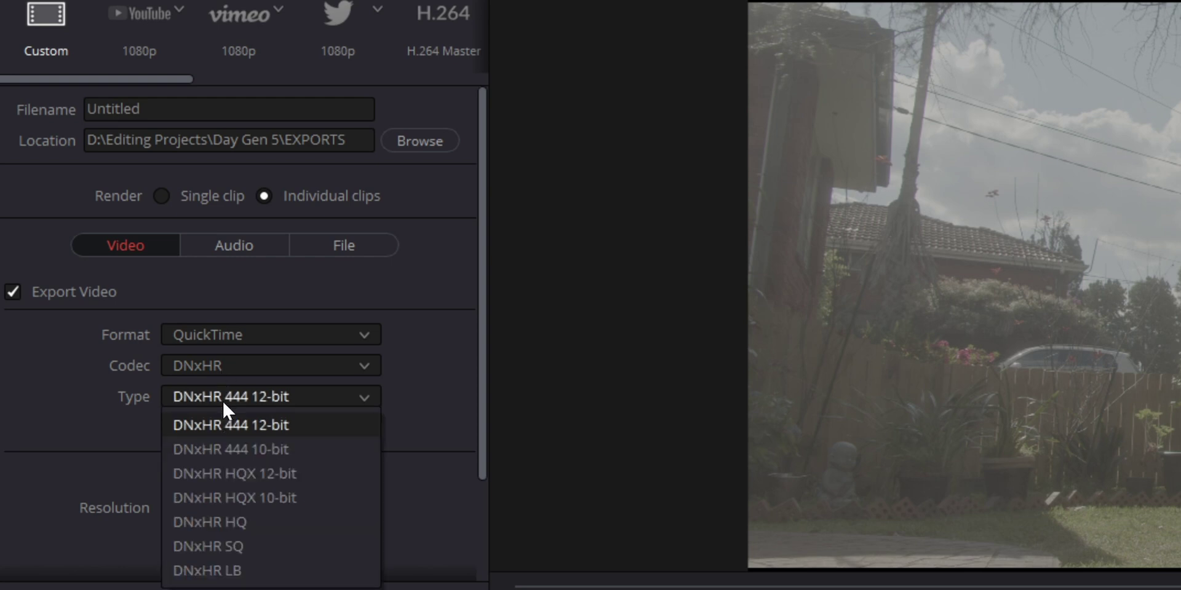
left_click(271, 522)
left_click(273, 393)
Keep DNxHR HQ as the type and enable Render at source resolution.
left_click(243, 520)
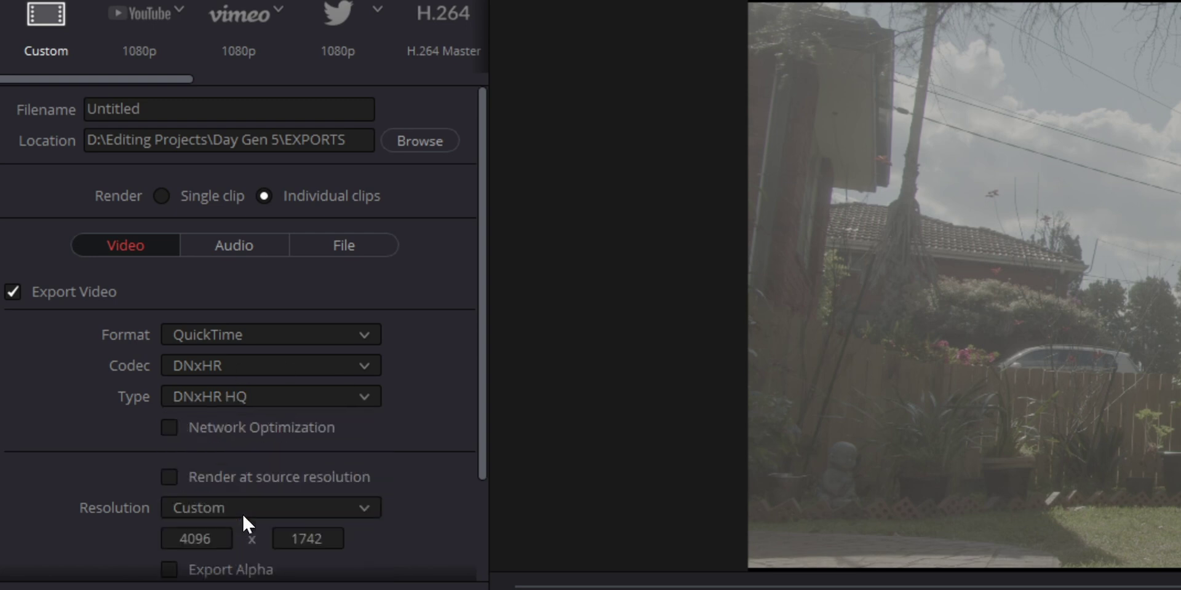
scroll(242, 513, "down", 1)
left_click(171, 408)
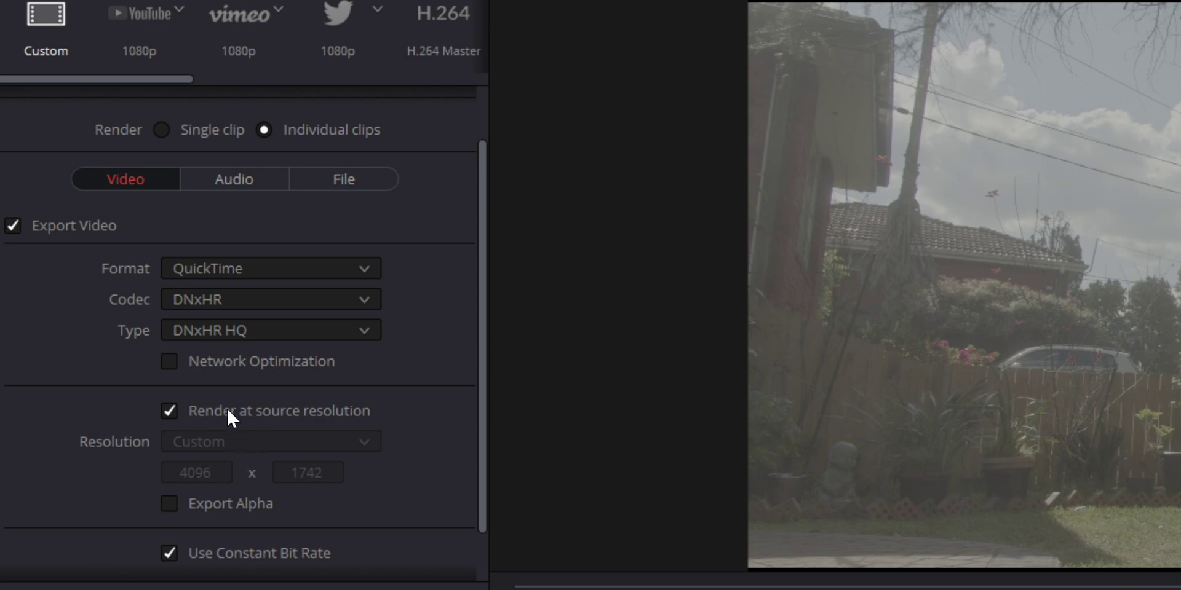
scroll(223, 430, "down", 1)
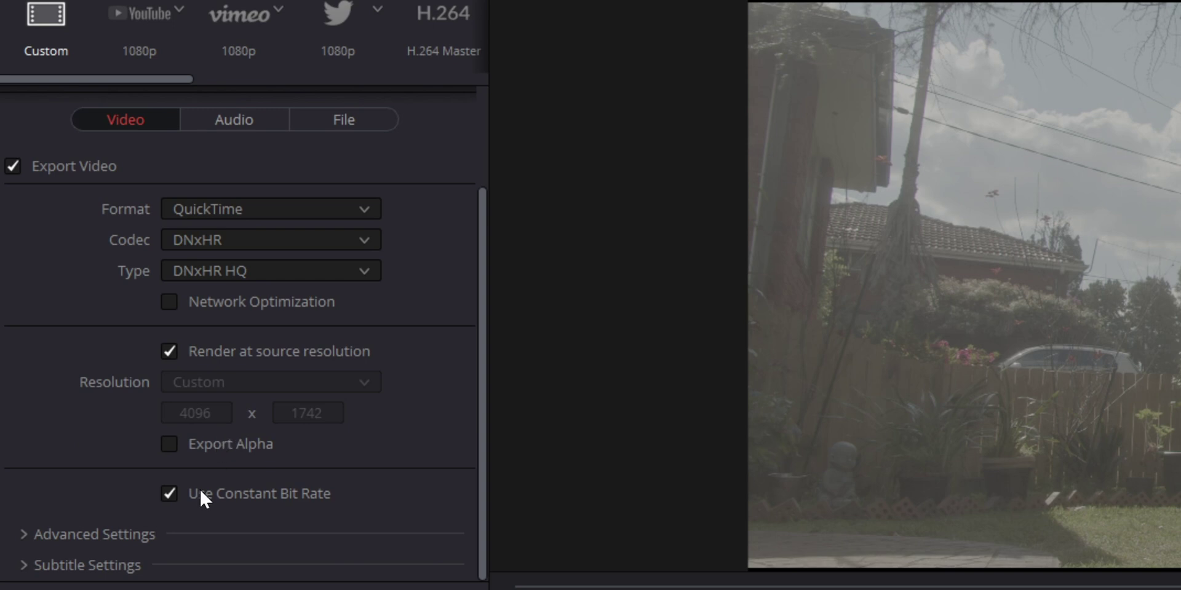
Expand Advanced Settings and review the Gamma Tag options, leaving it on Same as Project.
left_click(86, 534)
scroll(92, 533, "down", 4)
scroll(136, 505, "down", 3)
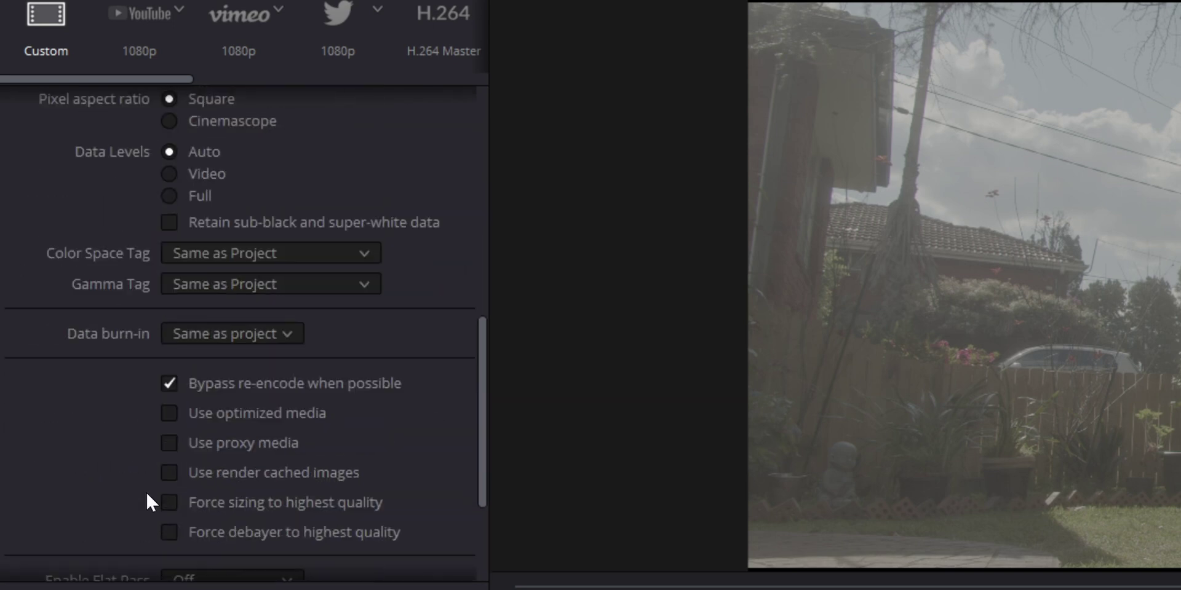
scroll(219, 268, "up", 2)
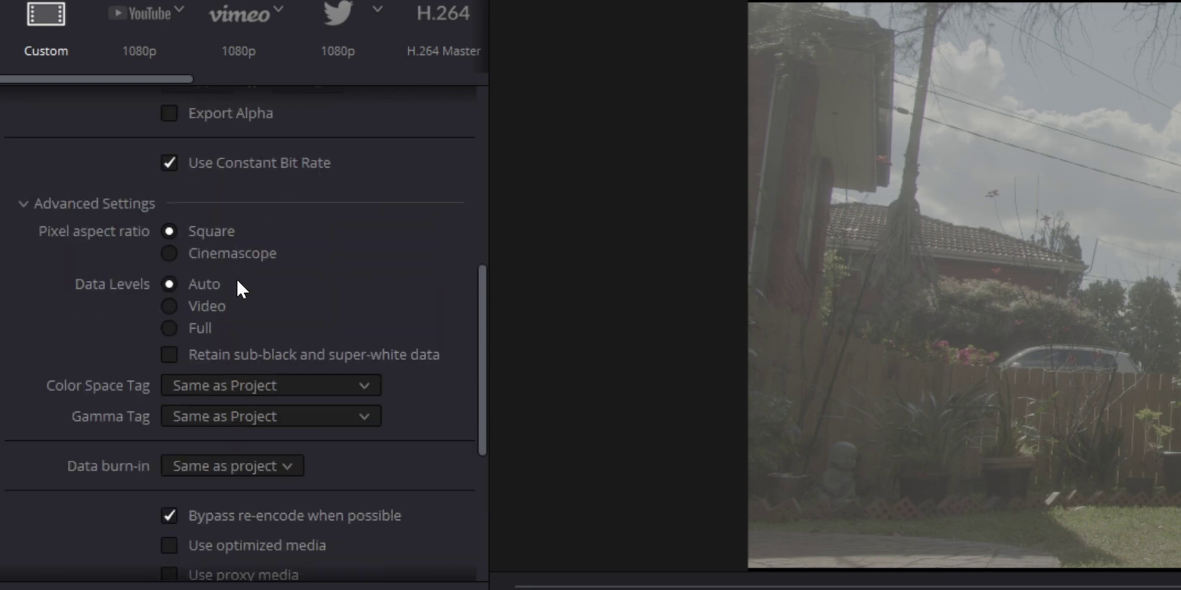
left_click(183, 415)
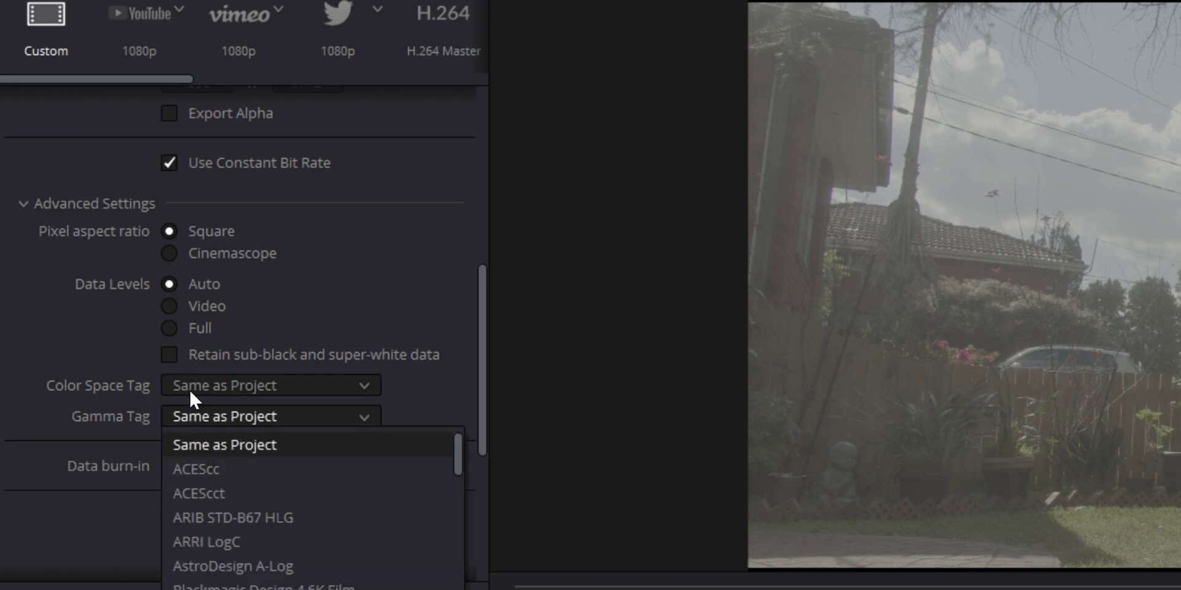
scroll(240, 559, "down", 5)
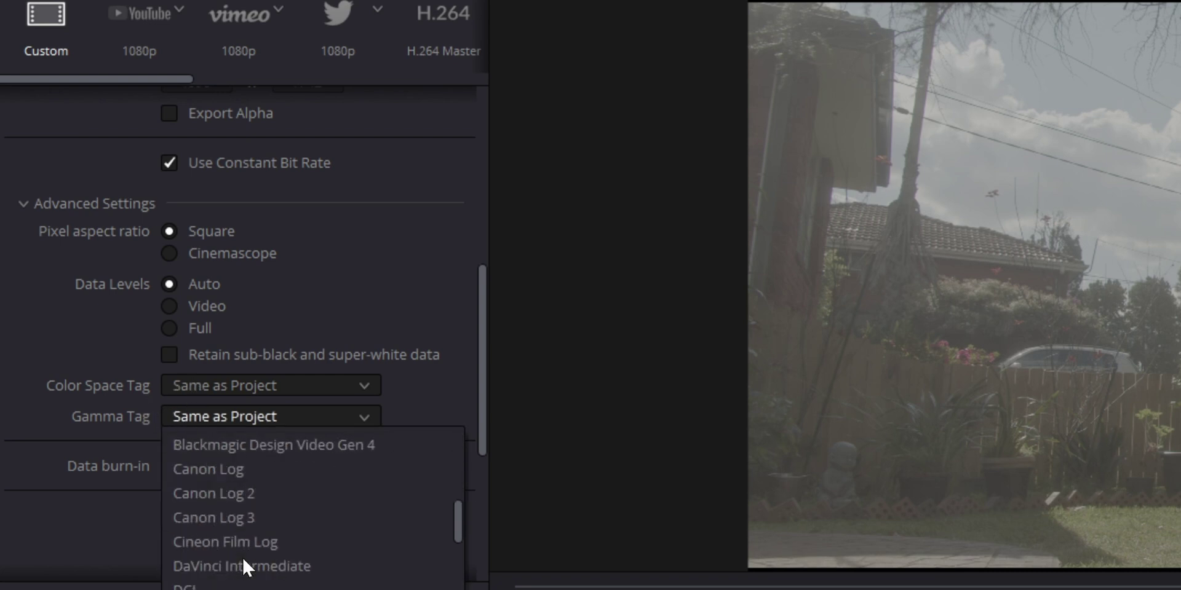
scroll(243, 560, "down", 3)
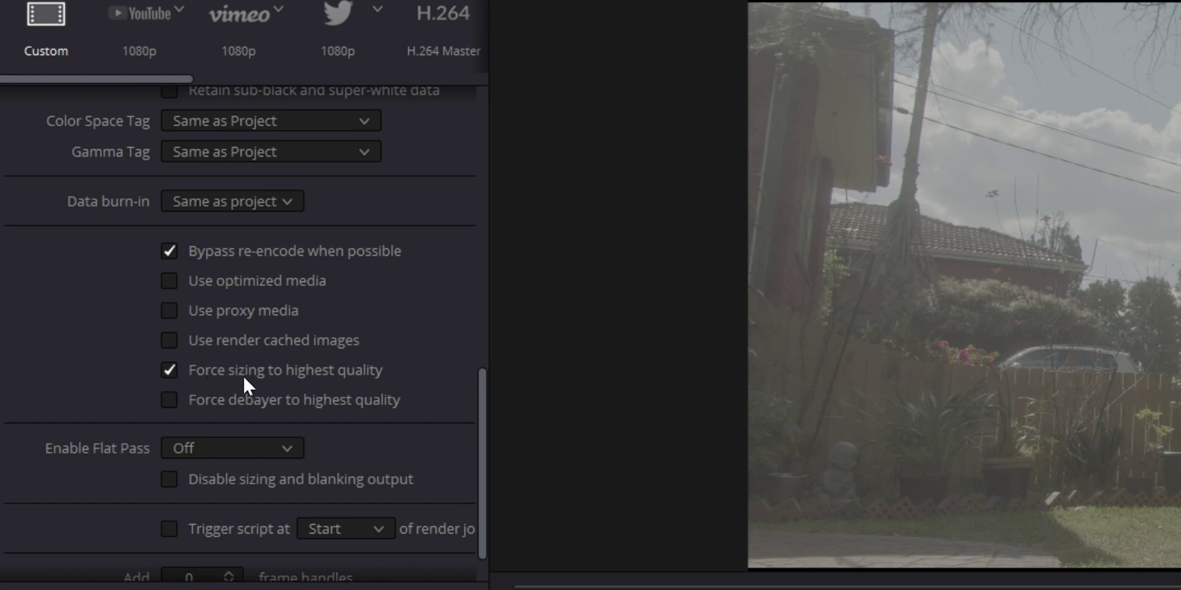
Turn off Force sizing to highest quality and set the audio codec to Linear PCM.
left_click(168, 369)
scroll(138, 452, "down", 1)
left_click(118, 564)
scroll(128, 513, "down", 3)
scroll(165, 342, "up", 10)
left_click(226, 246)
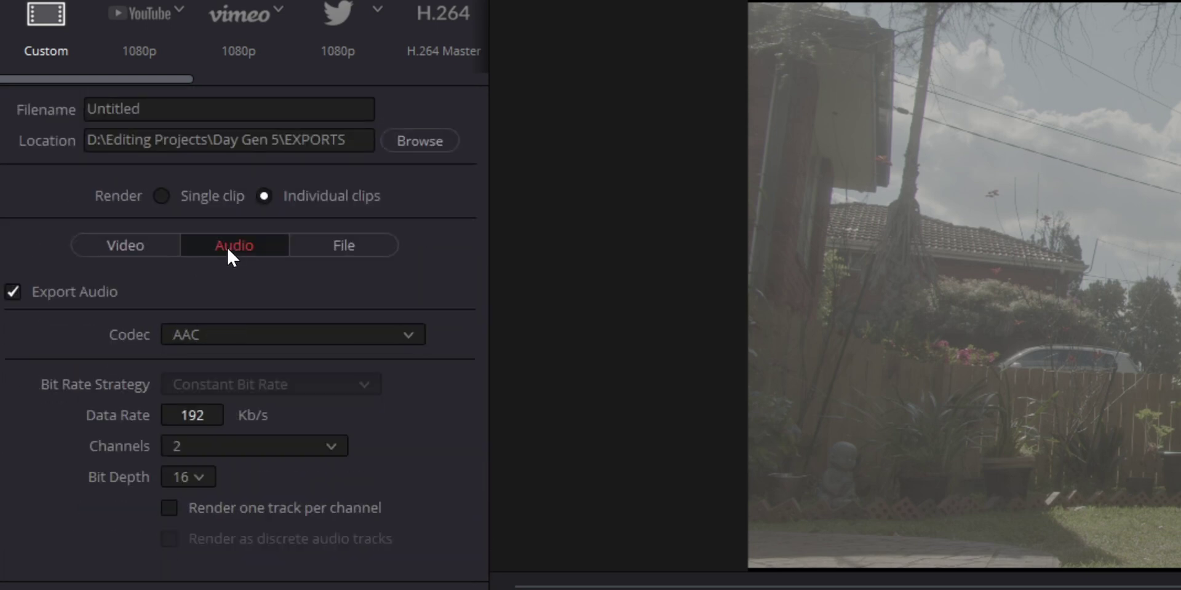
left_click(311, 334)
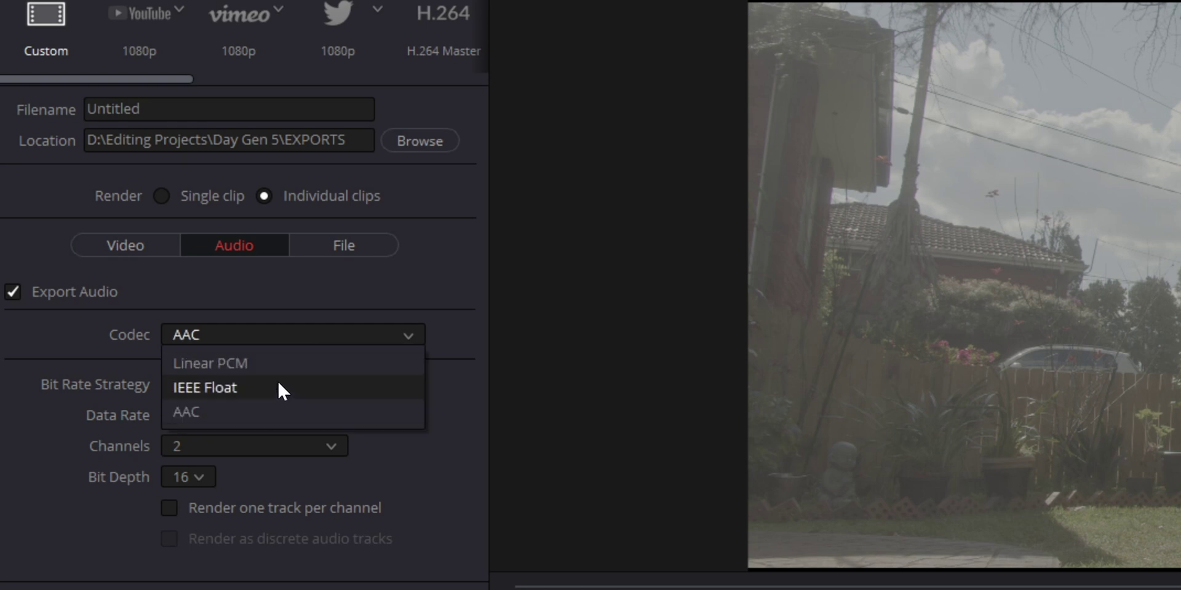
left_click(274, 363)
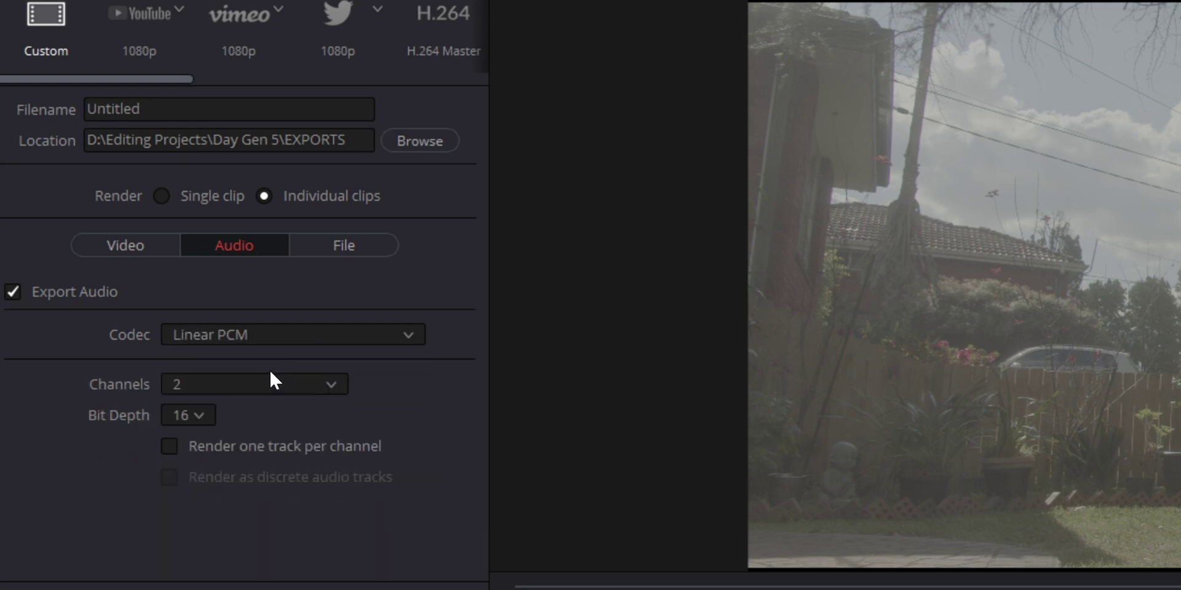
Name output files by source clip name and add the job to the render queue.
left_click(363, 244)
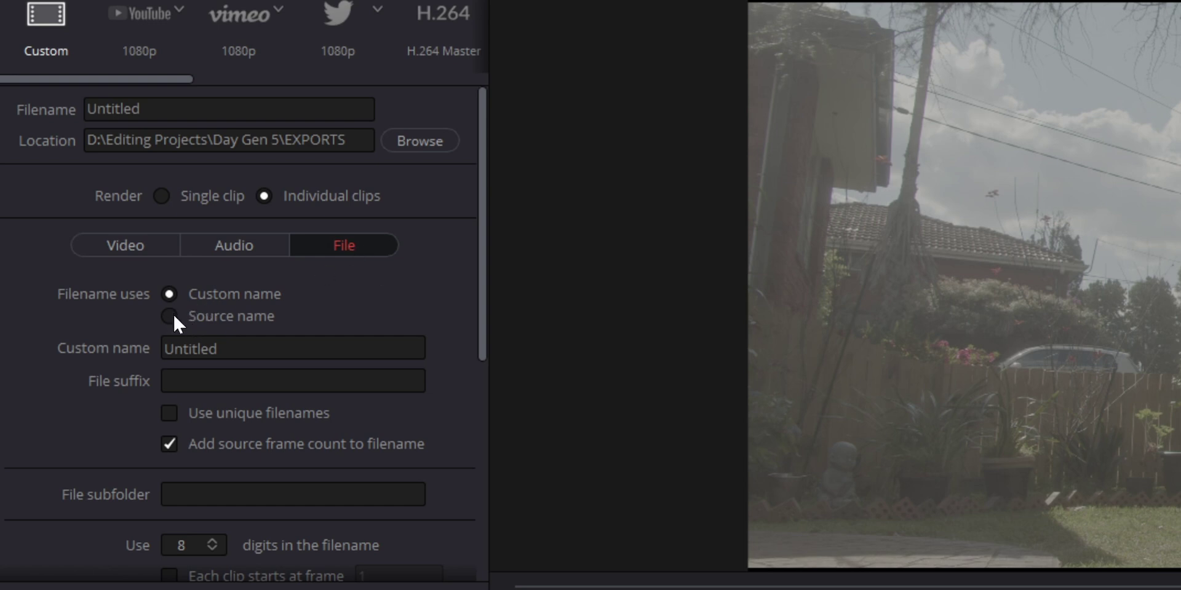
left_click(170, 317)
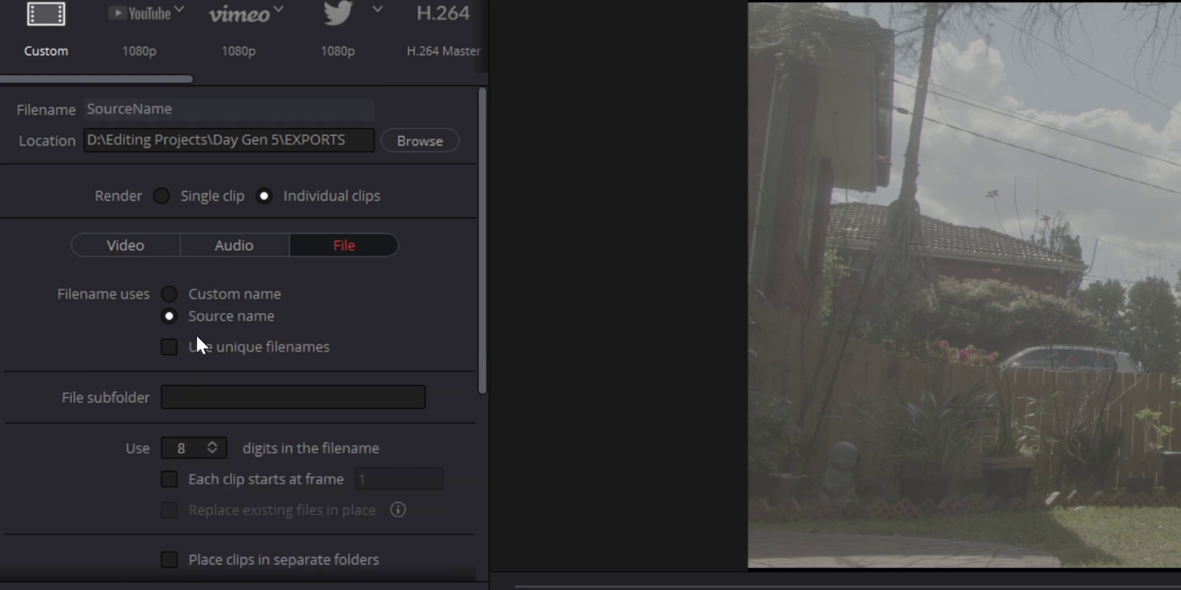
scroll(108, 462, "down", 3)
scroll(109, 464, "up", 3)
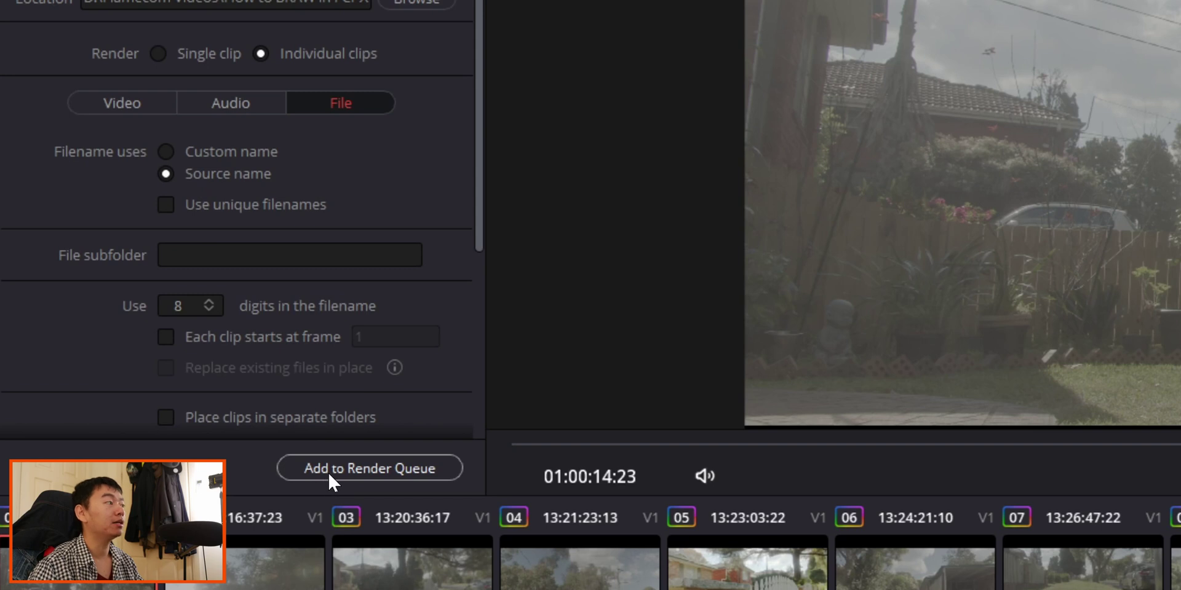
left_click(329, 464)
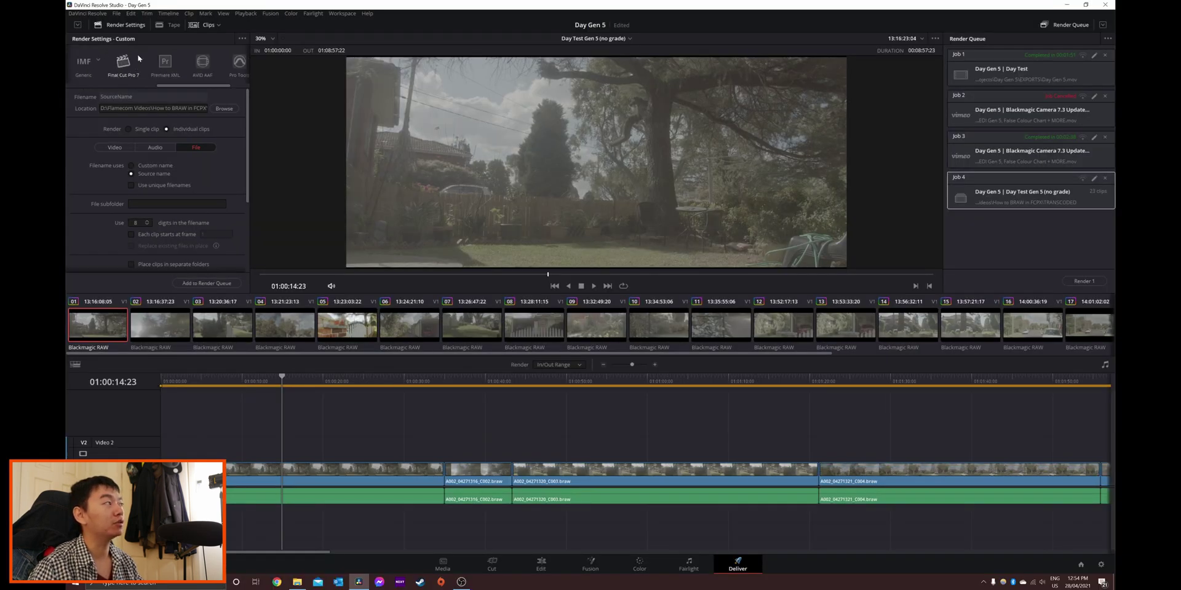
Choose the Final Cut Pro X render preset and show its video settings.
scroll(128, 84, "left", 2)
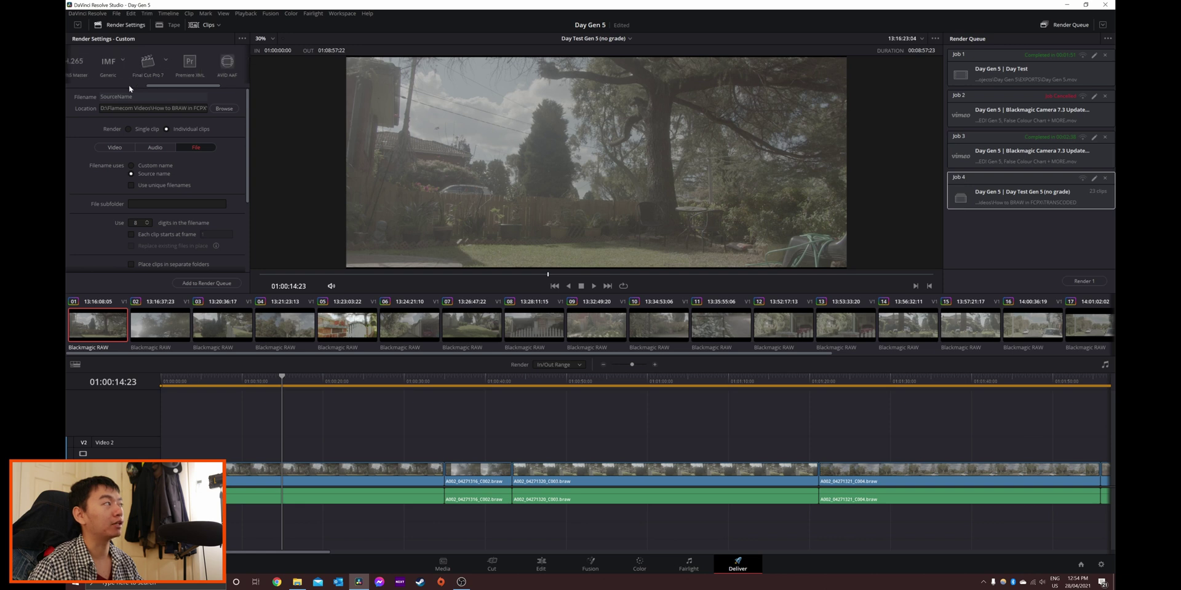
left_click(165, 59)
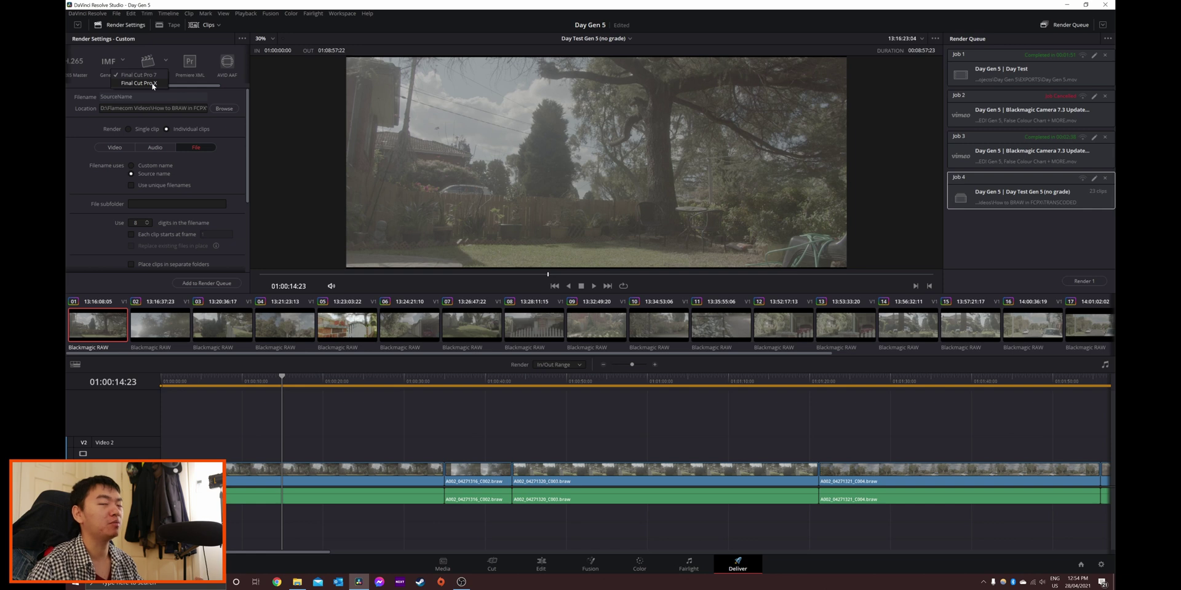
left_click(152, 84)
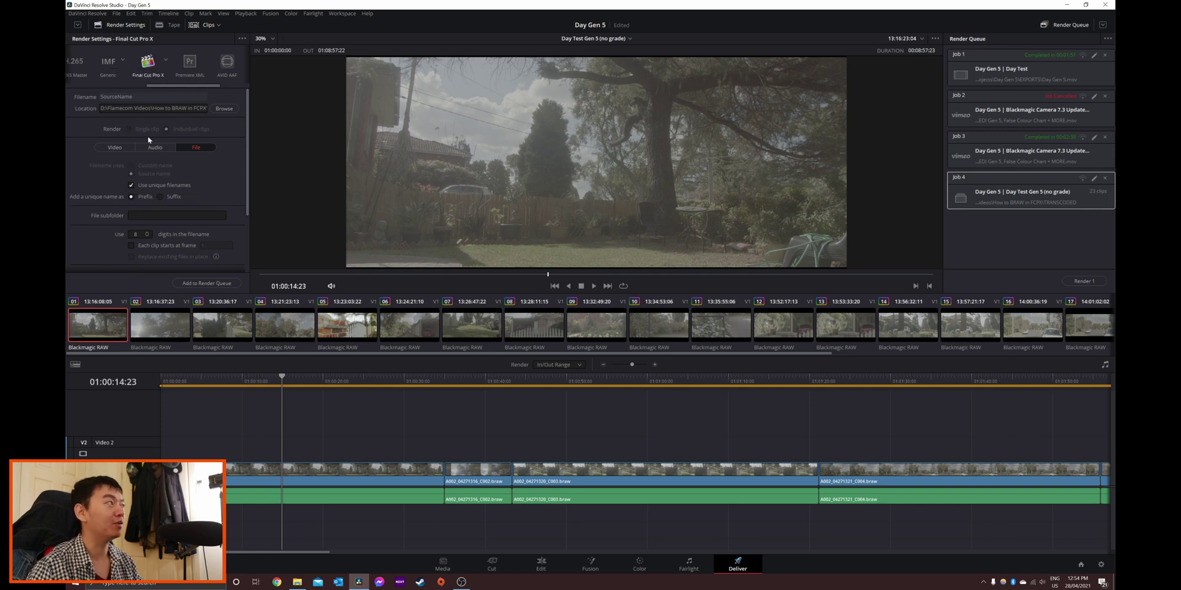
left_click(118, 150)
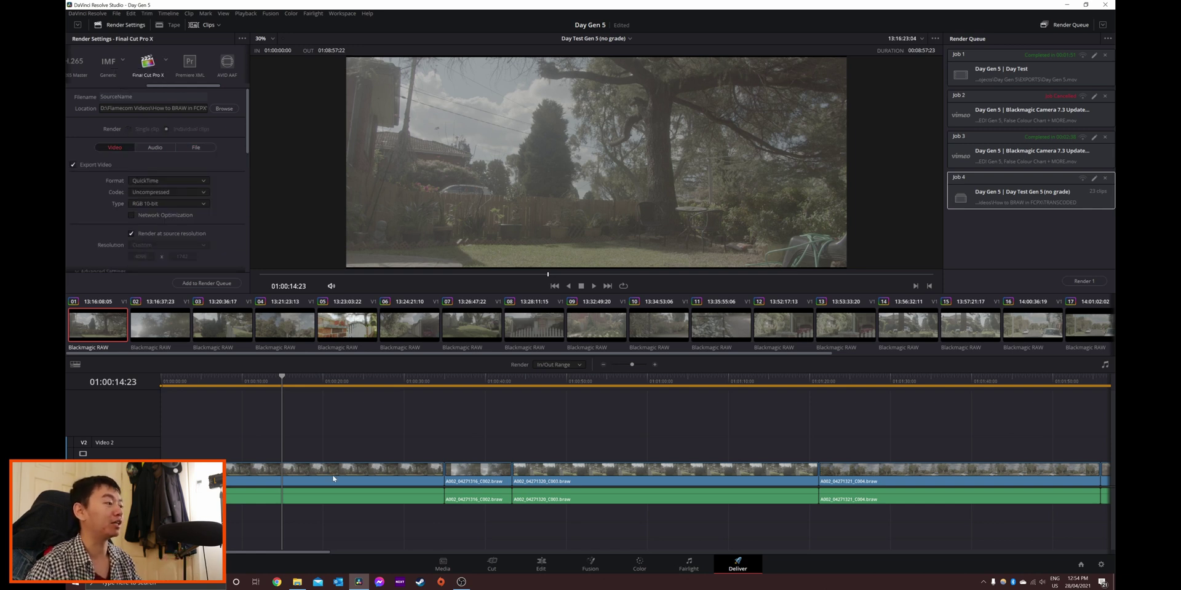
scroll(323, 456, "down", 2)
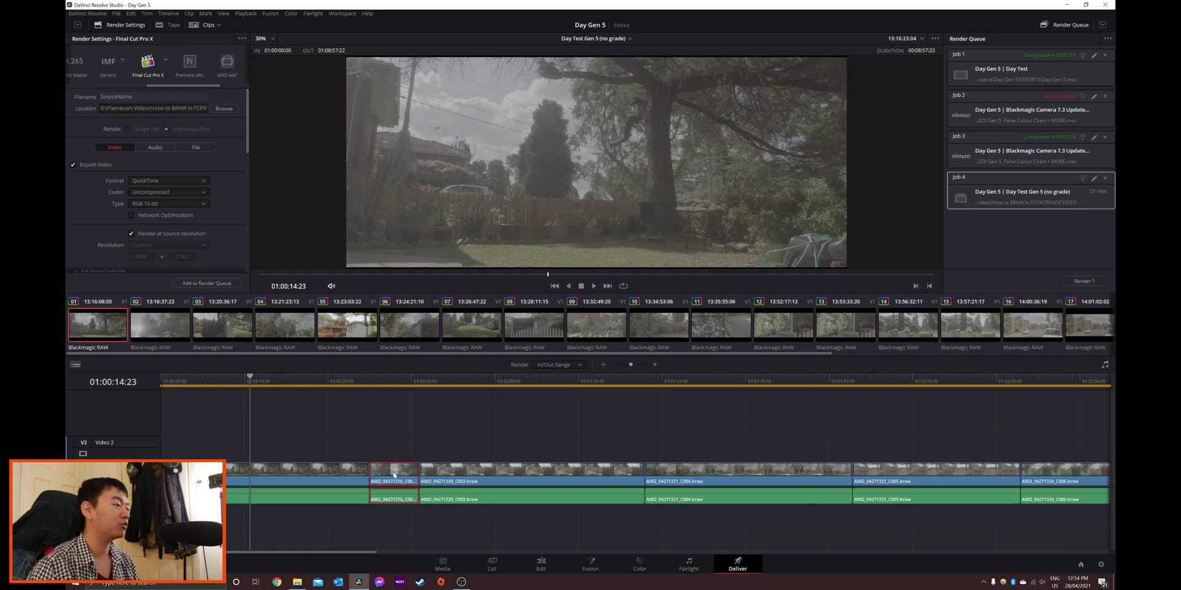
Inspect timeline clips, compare the Premiere XML preset, then return to Final Cut Pro X.
left_click(459, 473)
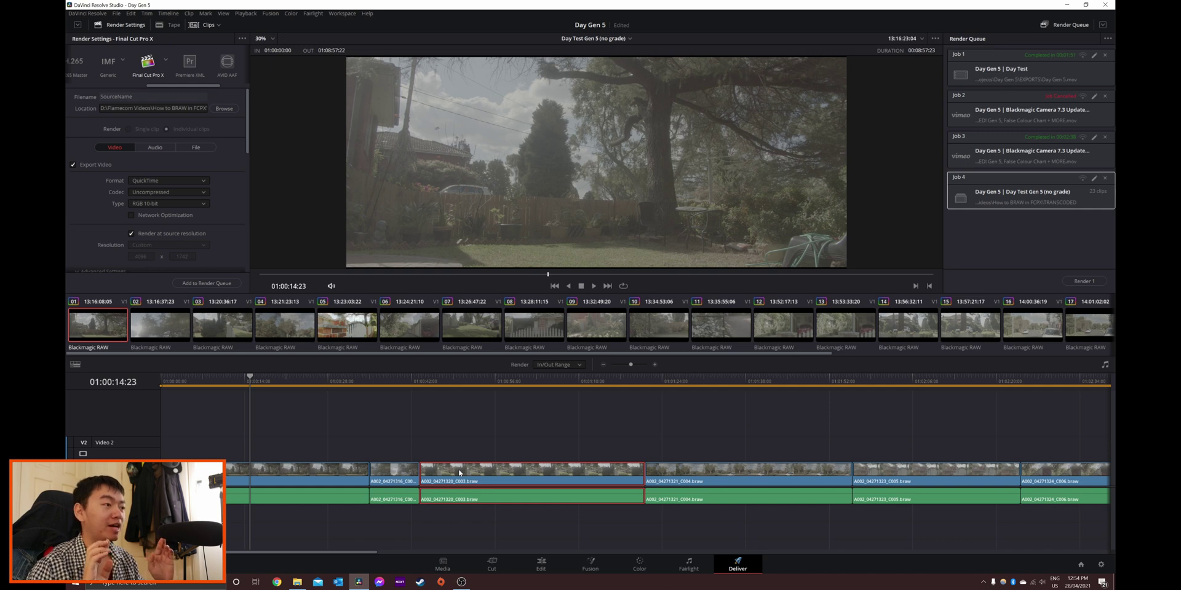
left_click(259, 455)
left_click_drag(291, 434, 361, 428)
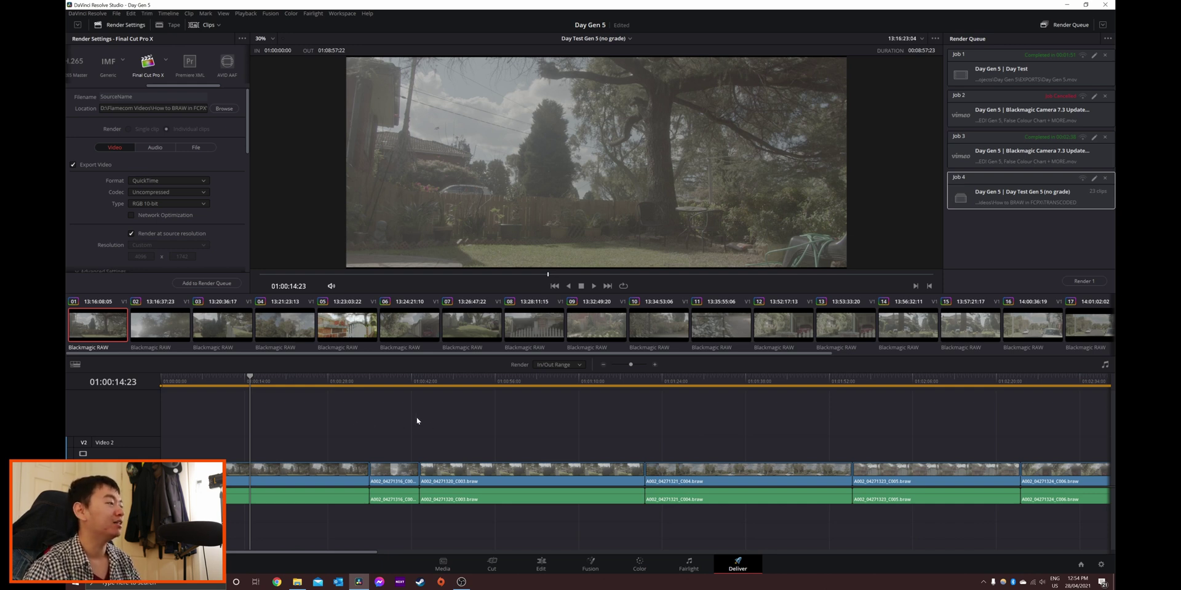
left_click(185, 65)
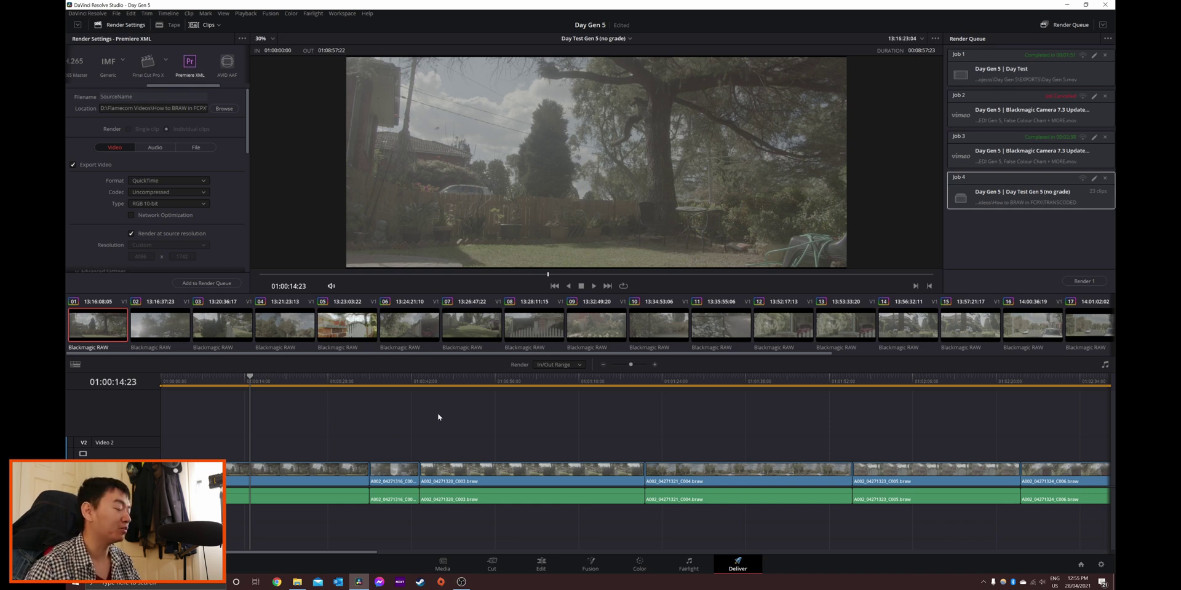
left_click(241, 379)
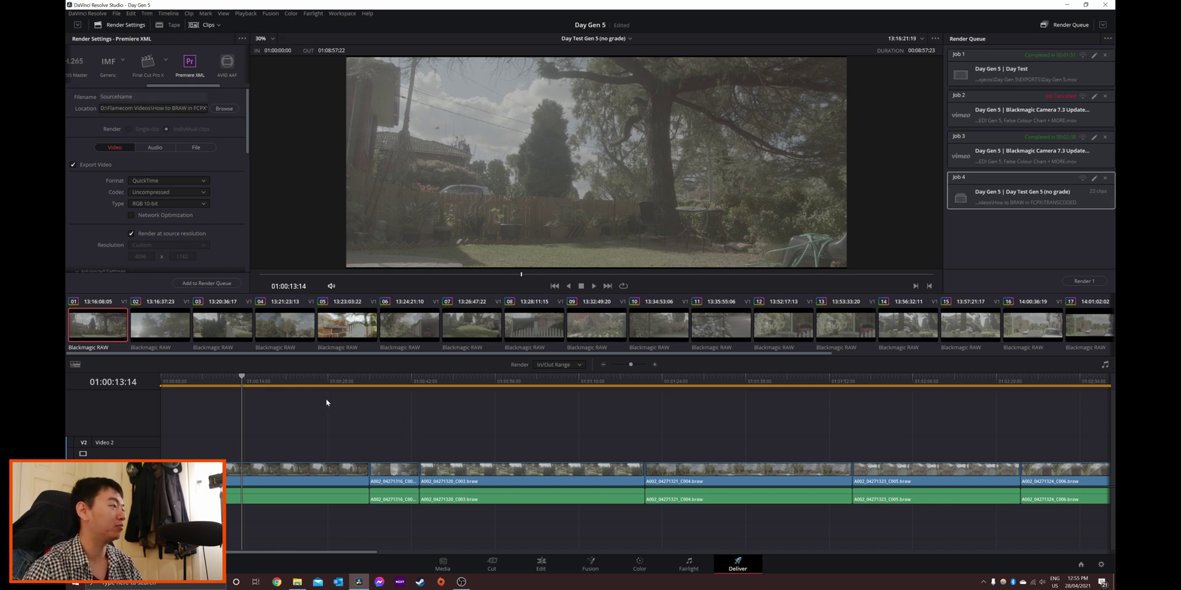
left_click(305, 385)
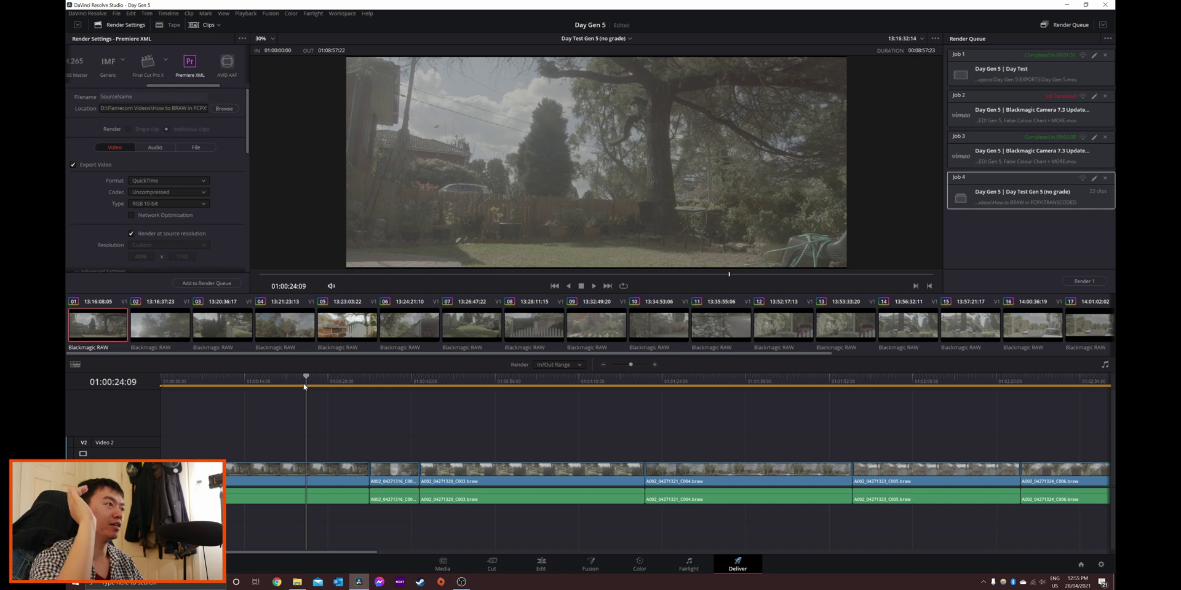
left_click(149, 64)
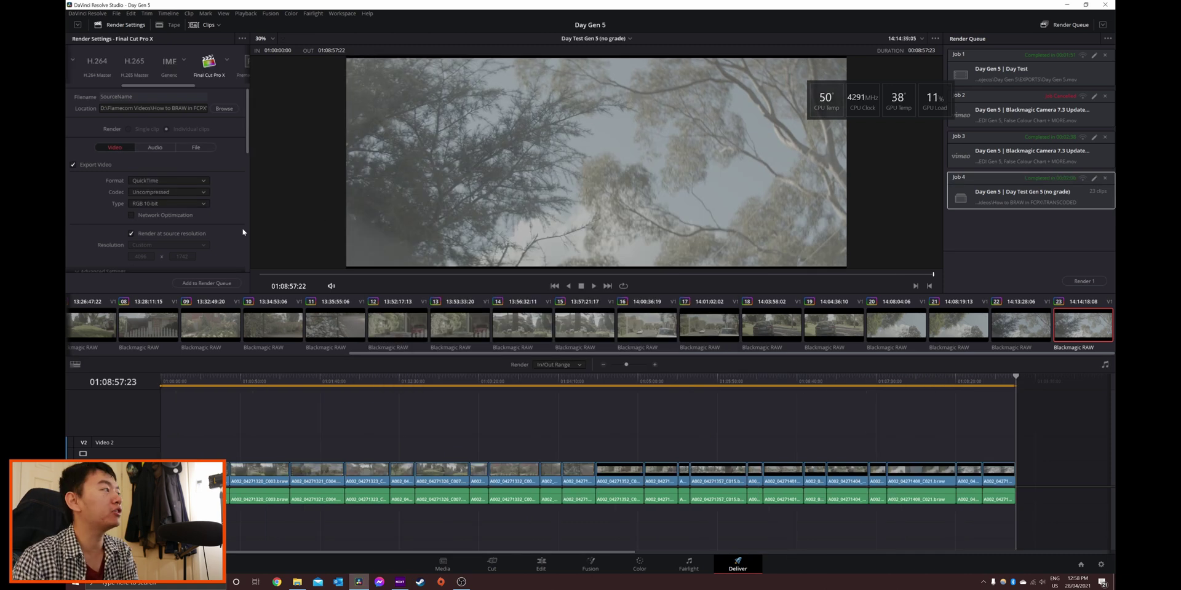
Confirm in Clip Attributes that the clip of the man at the wall has pixel aspect ratio 1.8.
scroll(225, 234, "down", 4)
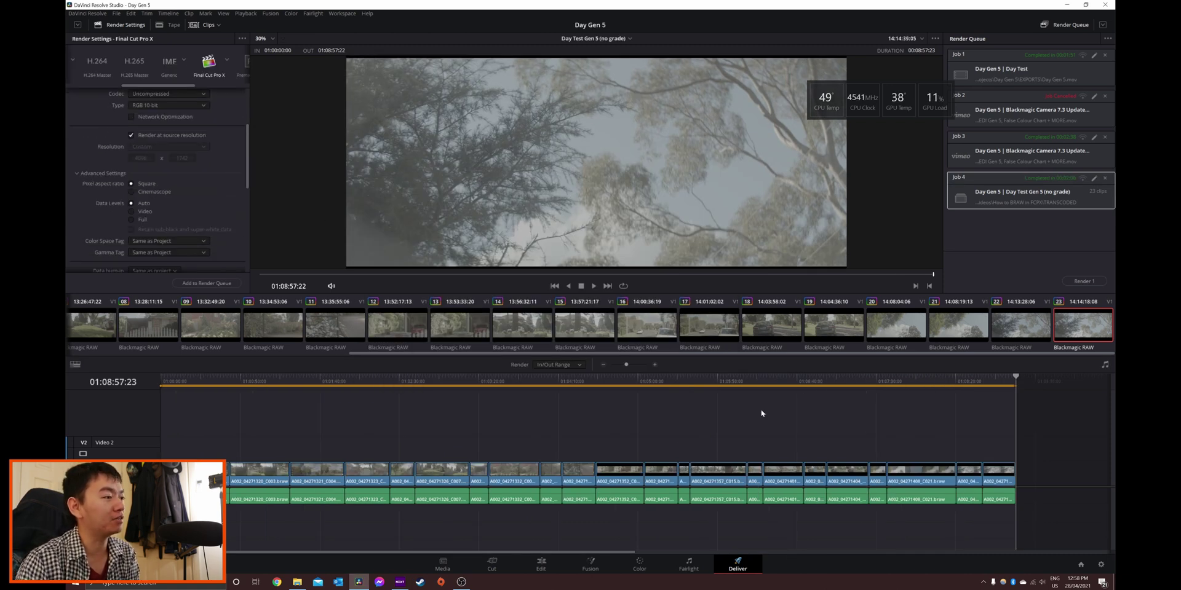
mouse_move(624, 383)
left_mouse_down()
mouse_move(648, 383)
mouse_move(626, 382)
left_mouse_up()
left_click(620, 479)
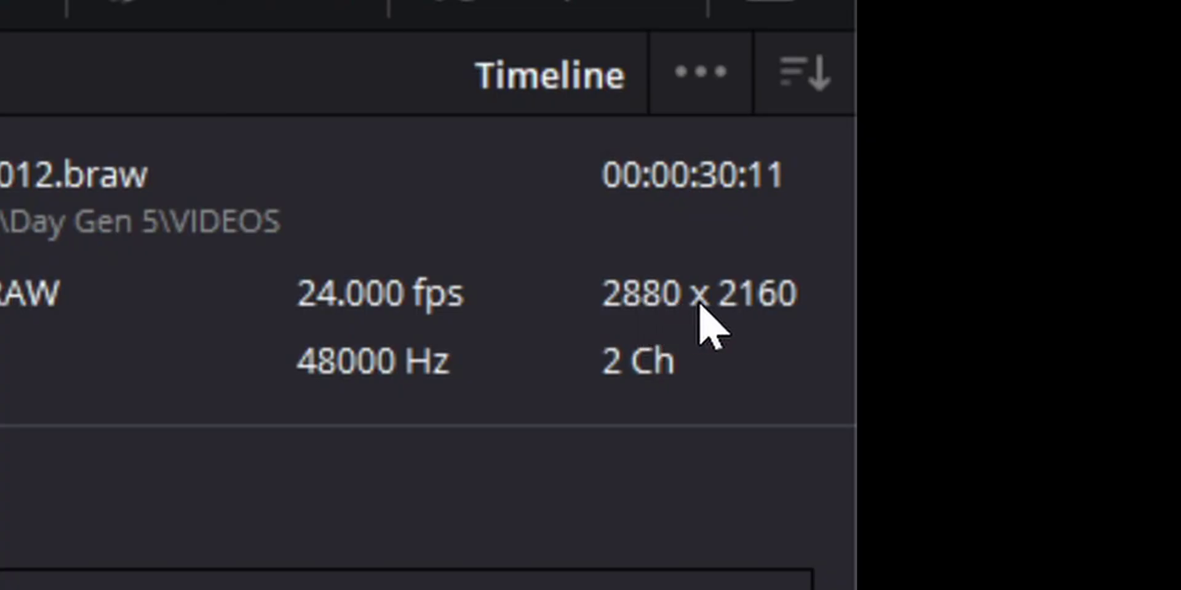
right_click(571, 486)
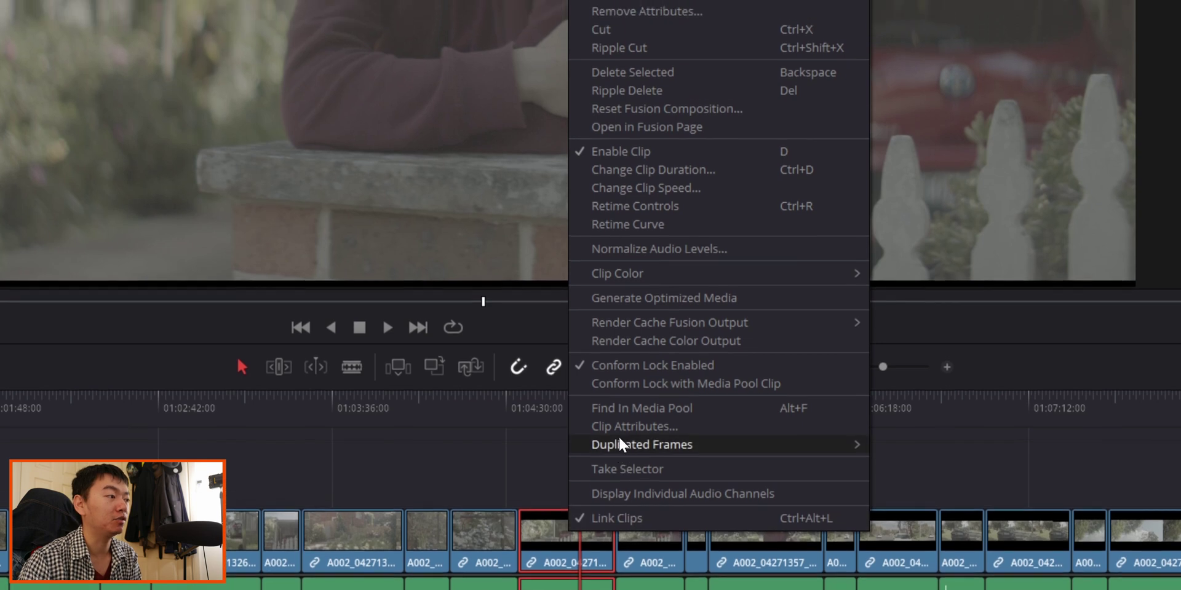
left_click(615, 426)
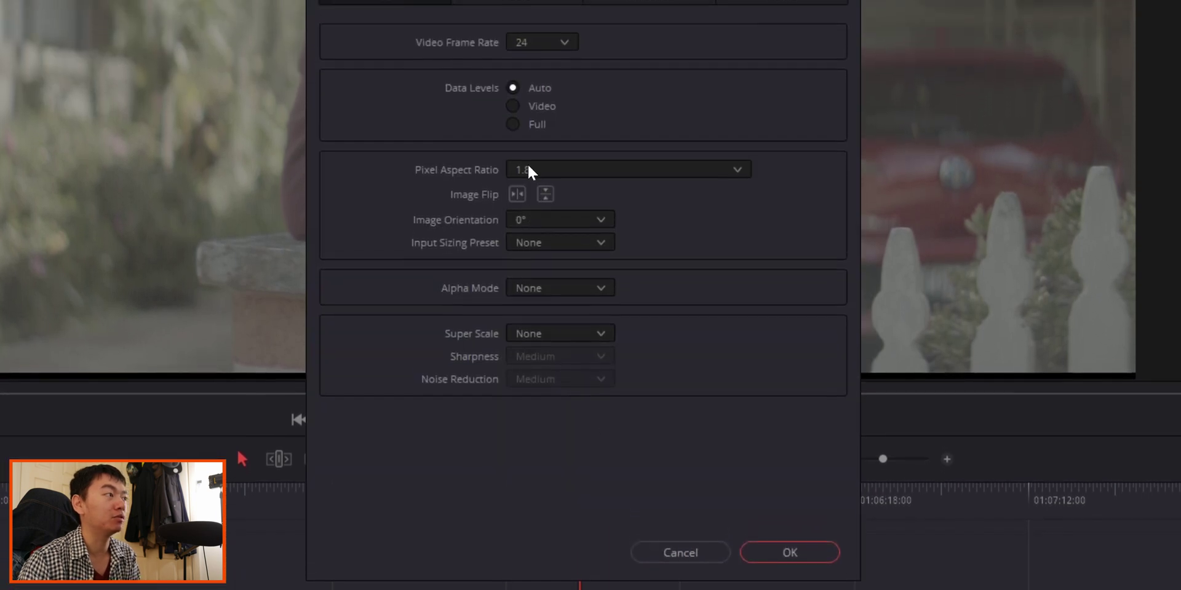
left_click(528, 141)
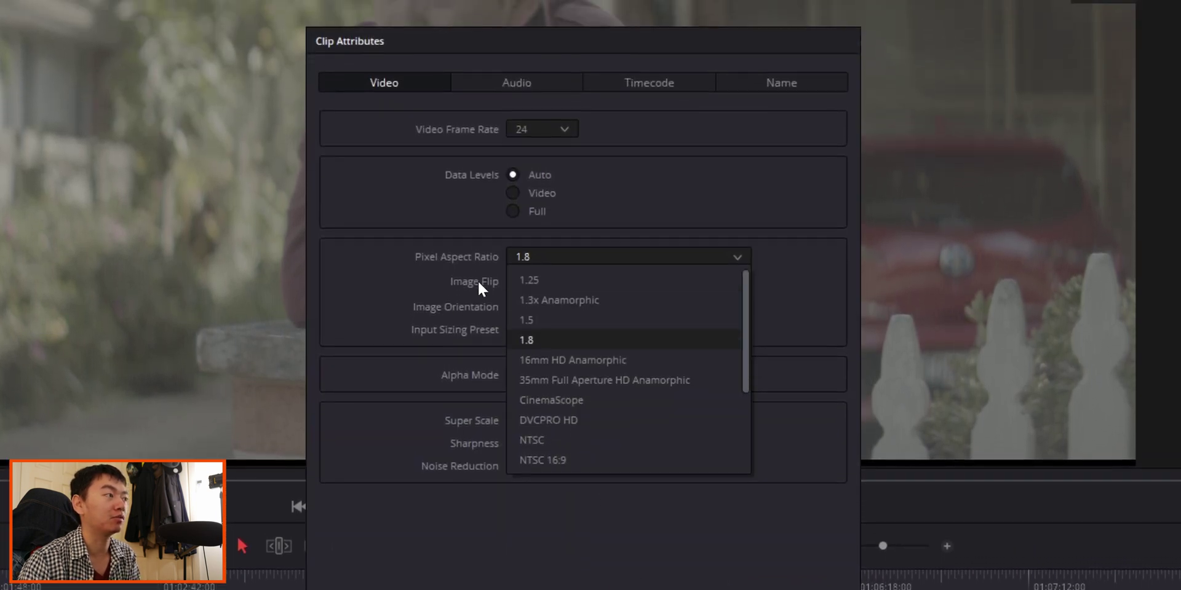
left_click(477, 279)
left_click(536, 258)
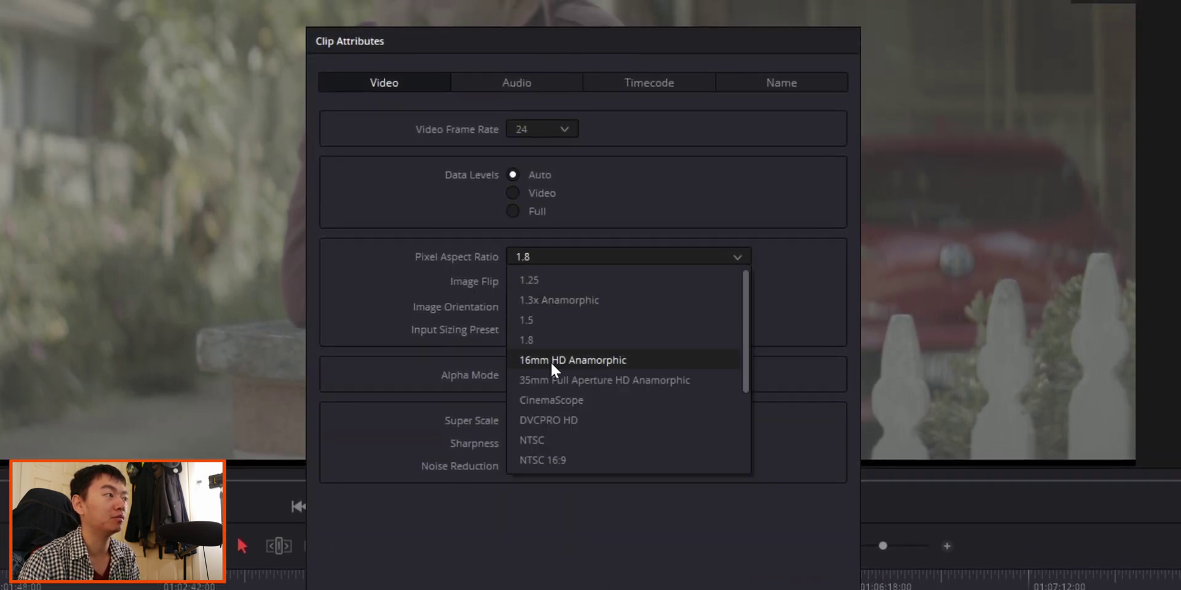
left_click(441, 371)
left_click(654, 407)
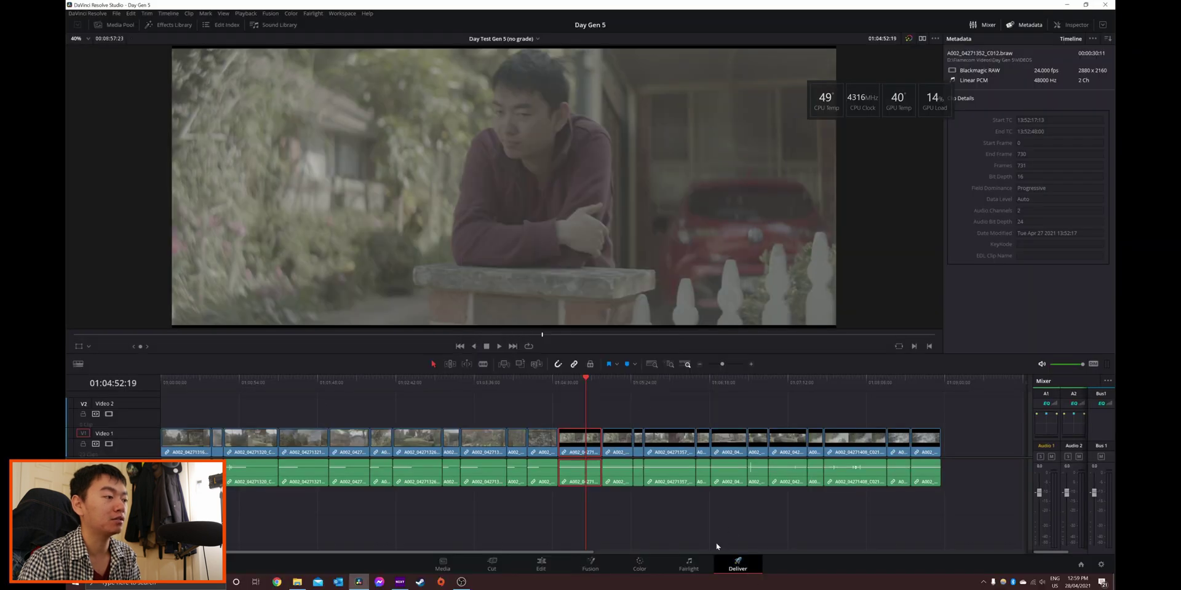
On Deliver, keep the render pixel aspect ratio on Square instead of Cinemascope.
left_click(737, 562)
scroll(91, 200, "down", 1)
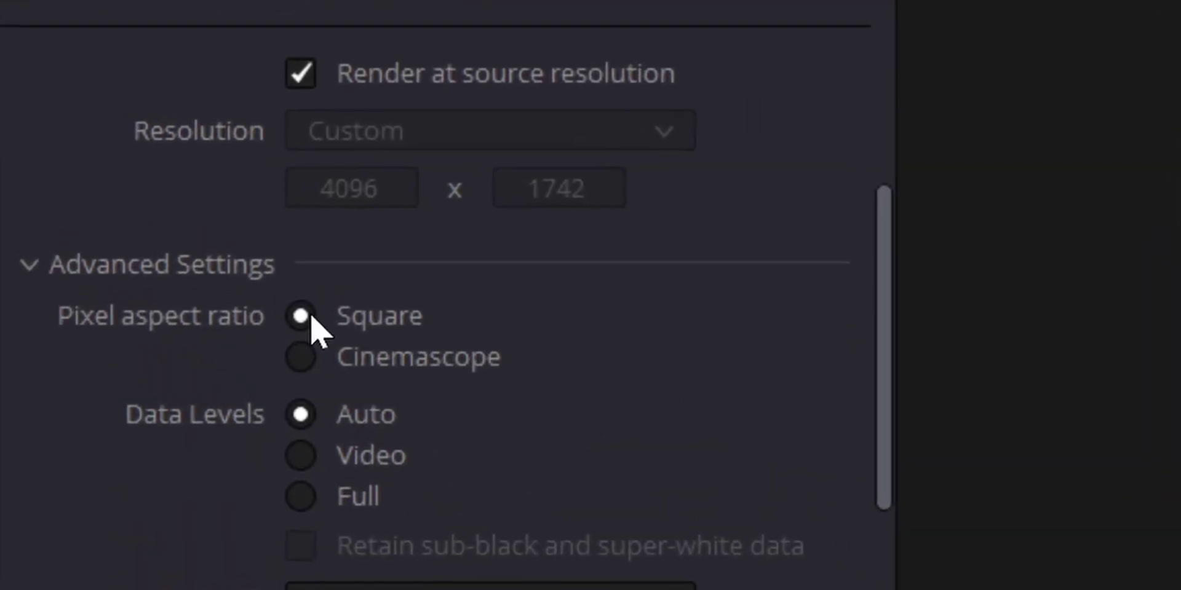
left_click(310, 358)
left_click(307, 318)
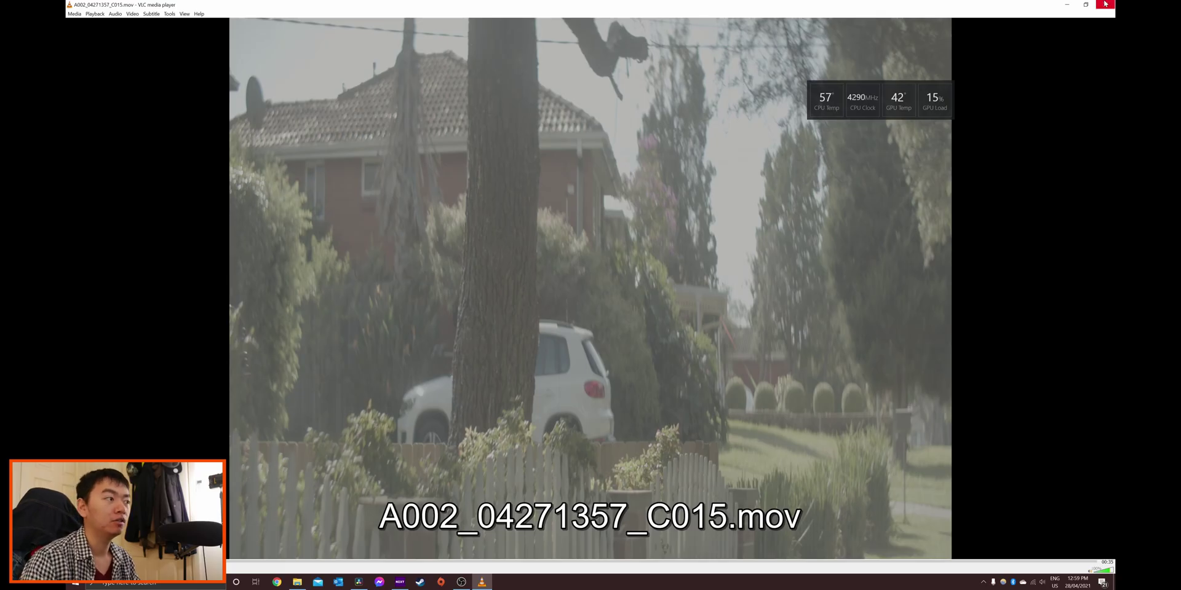
key("alt+Tab")
left_click(619, 291)
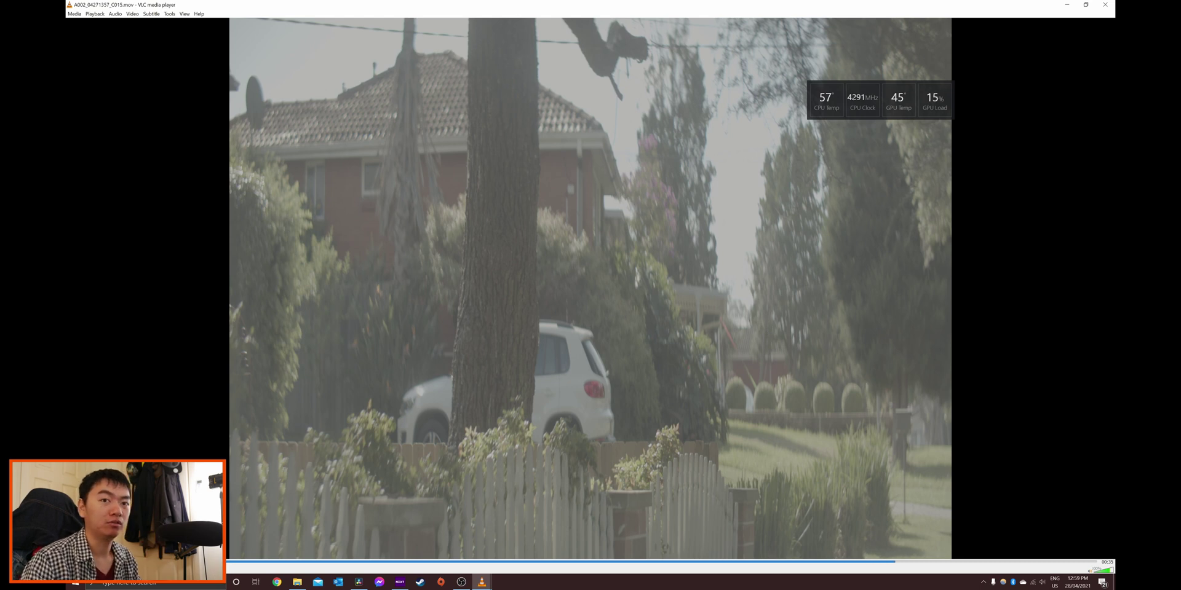
key("alt+Tab")
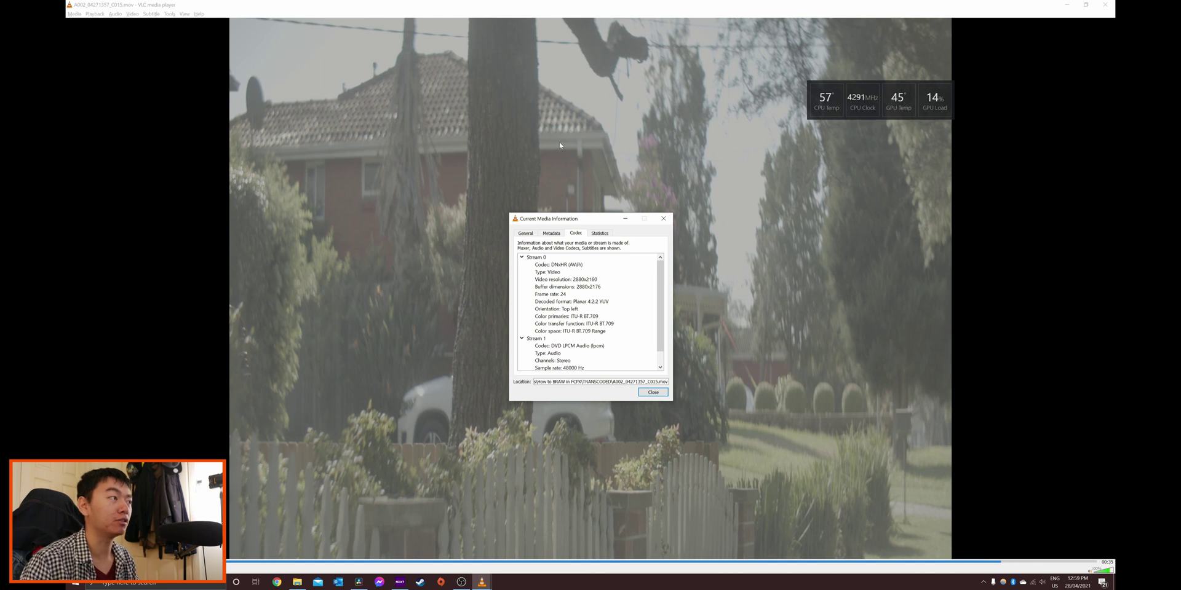
left_click(663, 218)
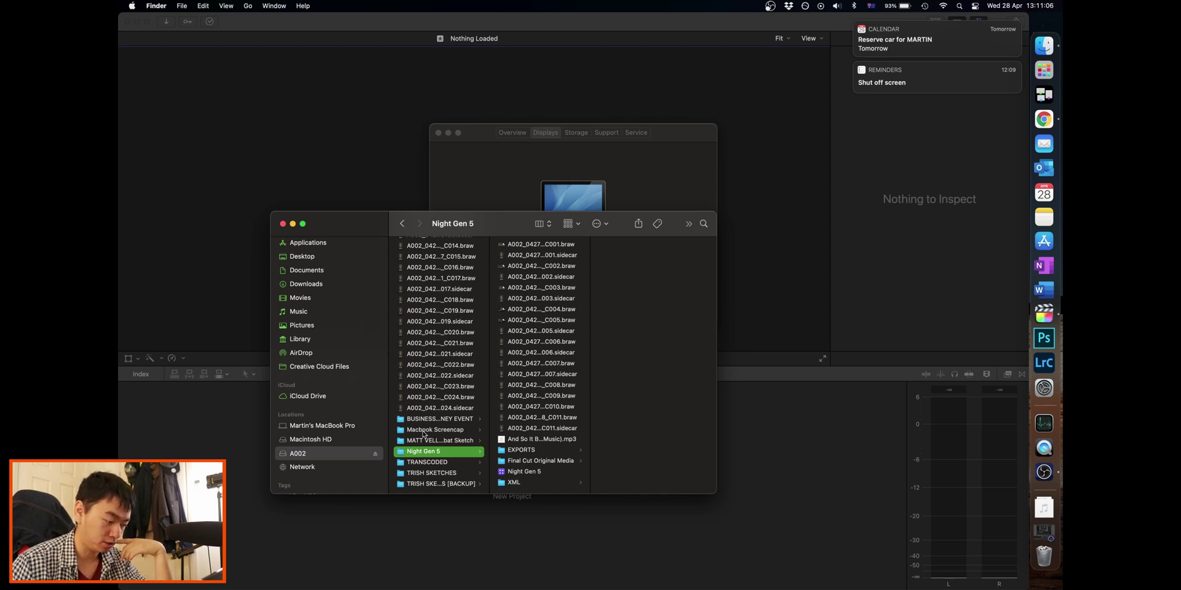
Go into the Macbook Screencap TRANSCODED folder and show its clips as icons.
left_click(424, 432)
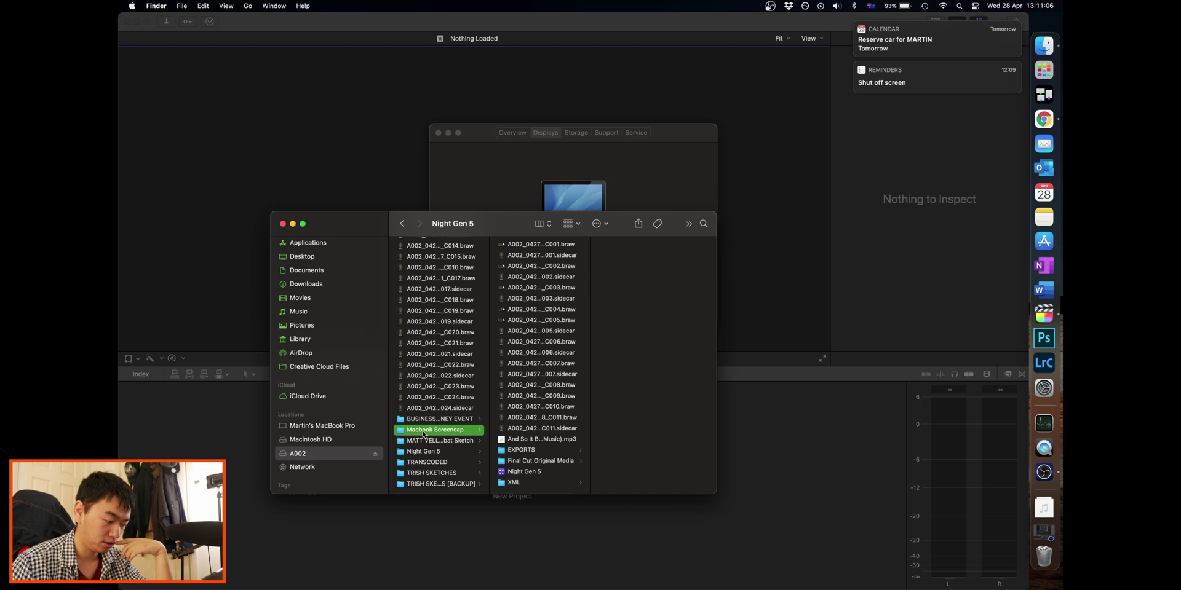
left_click(421, 462)
key("super+1")
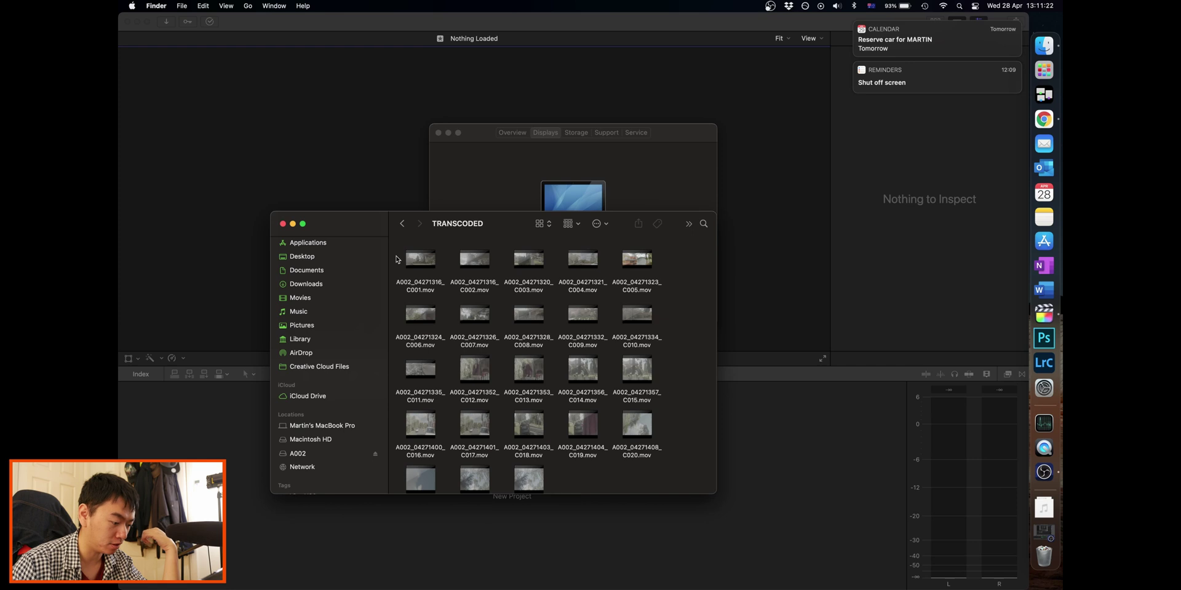
Open A002_04271316_C001.mov in QuickTime Player and show its file information.
left_click(422, 289)
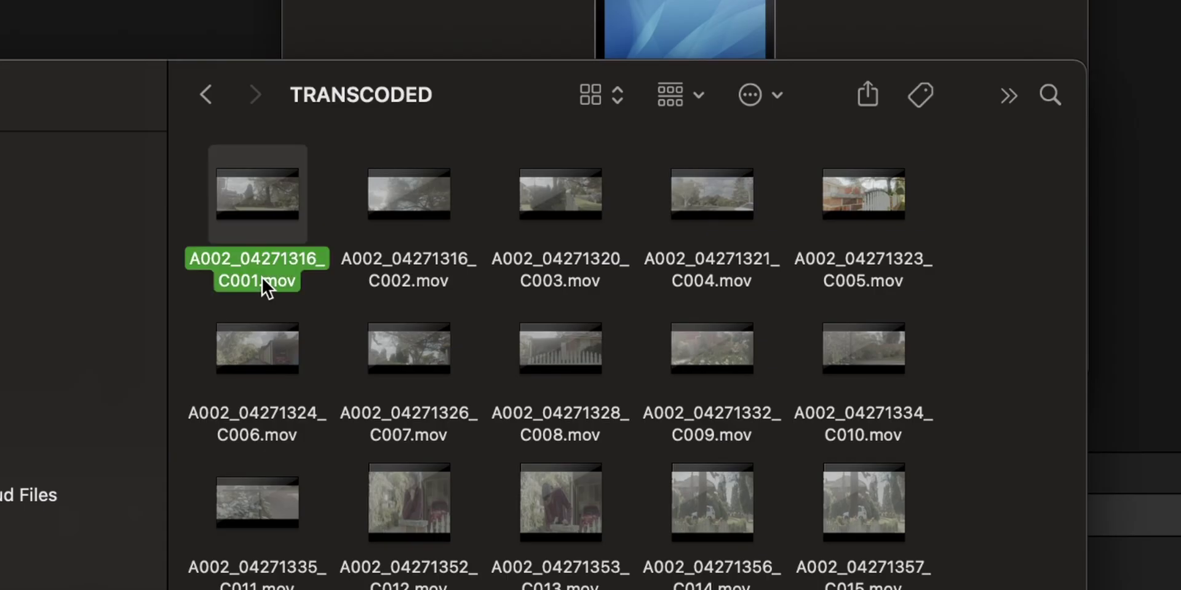
key("super+o")
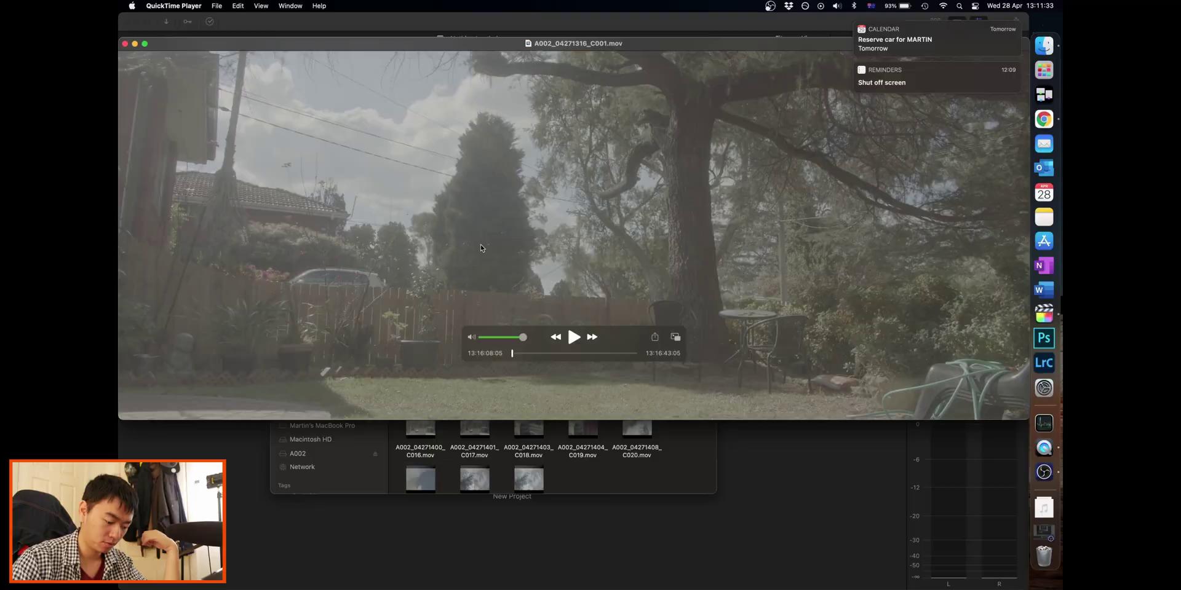
key("super+i")
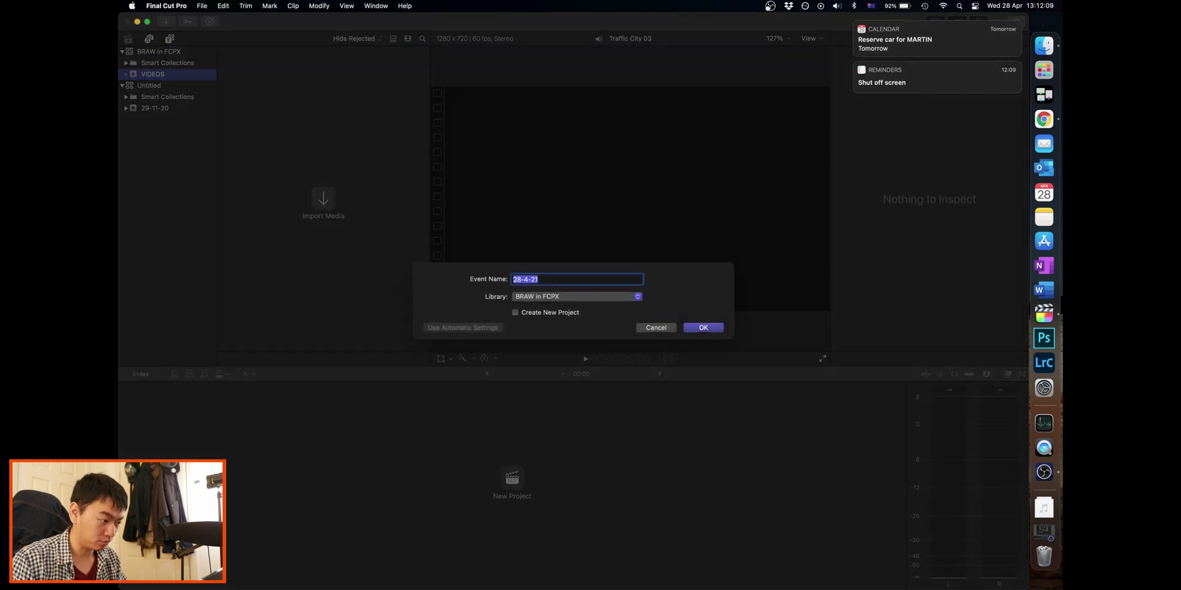
Create the VIDEOS, AUDIO and PROJECT events in the library.
type("AUDIO")
key("Return")
key("alt+n")
type("PROJECR")
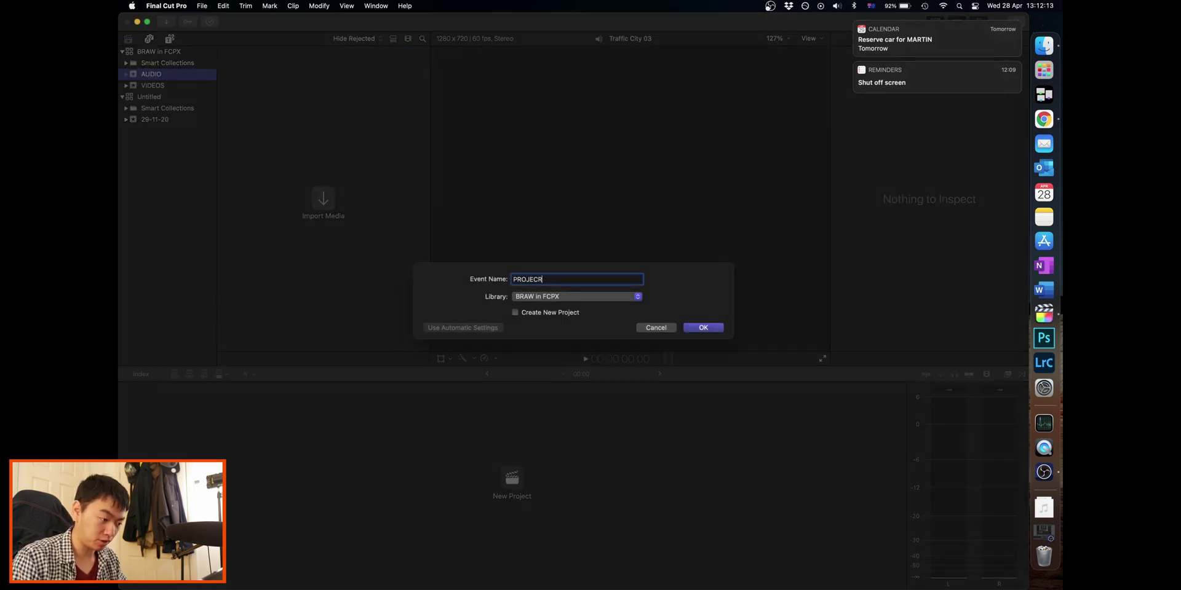
type("T")
key("Return")
Import every transcoded .mov clip except the library file into the VIDEOS event.
key("Down")
key("super+Tab")
scroll(584, 464, "down", 2)
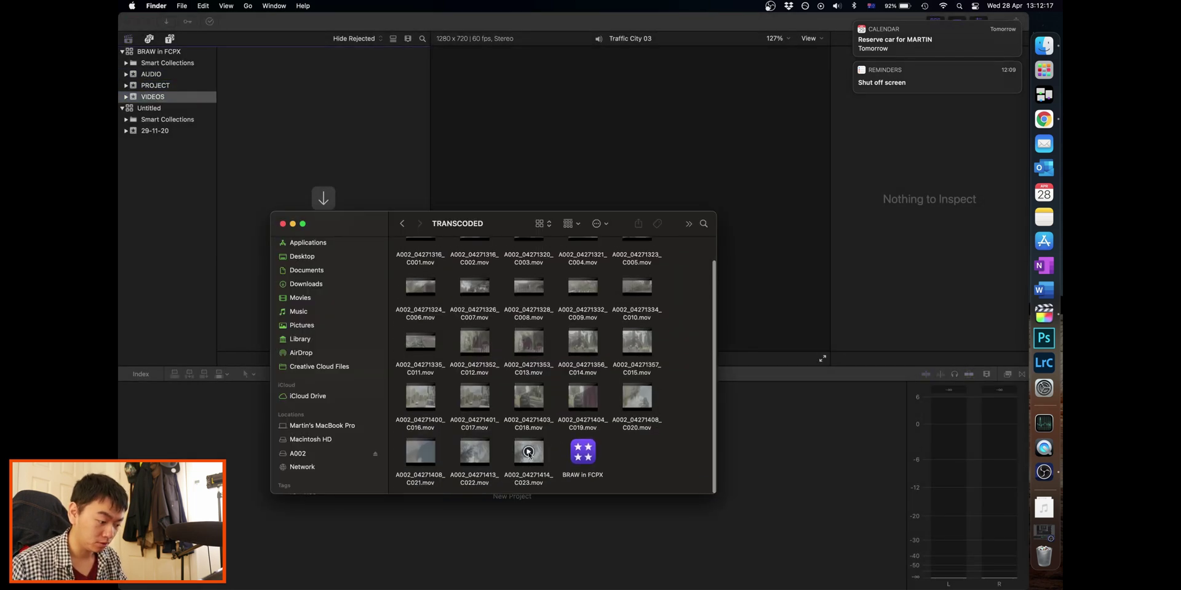
key("super+a")
left_click(584, 456, "super")
scroll(502, 336, "up", 2)
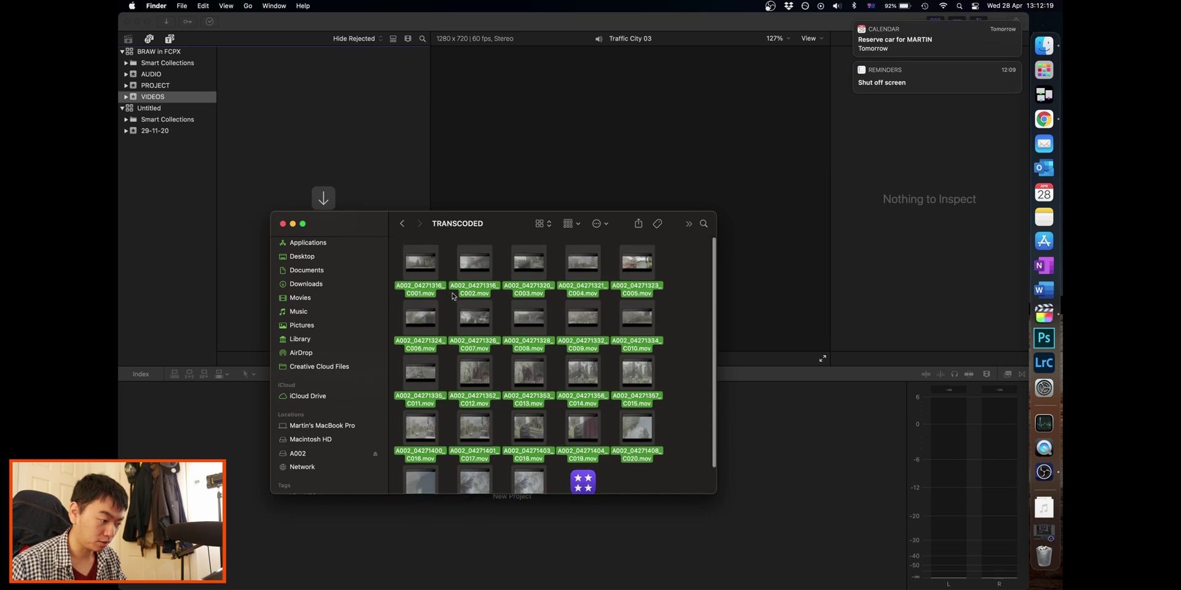
left_click_drag(426, 262, 308, 98)
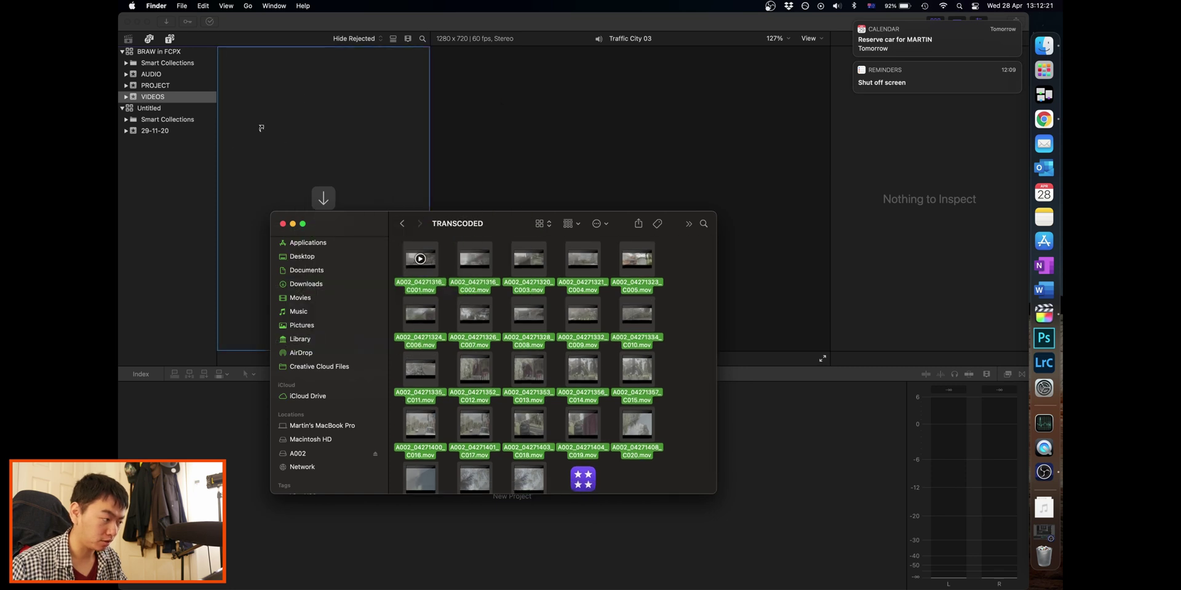
left_click_drag(232, 142, 170, 193)
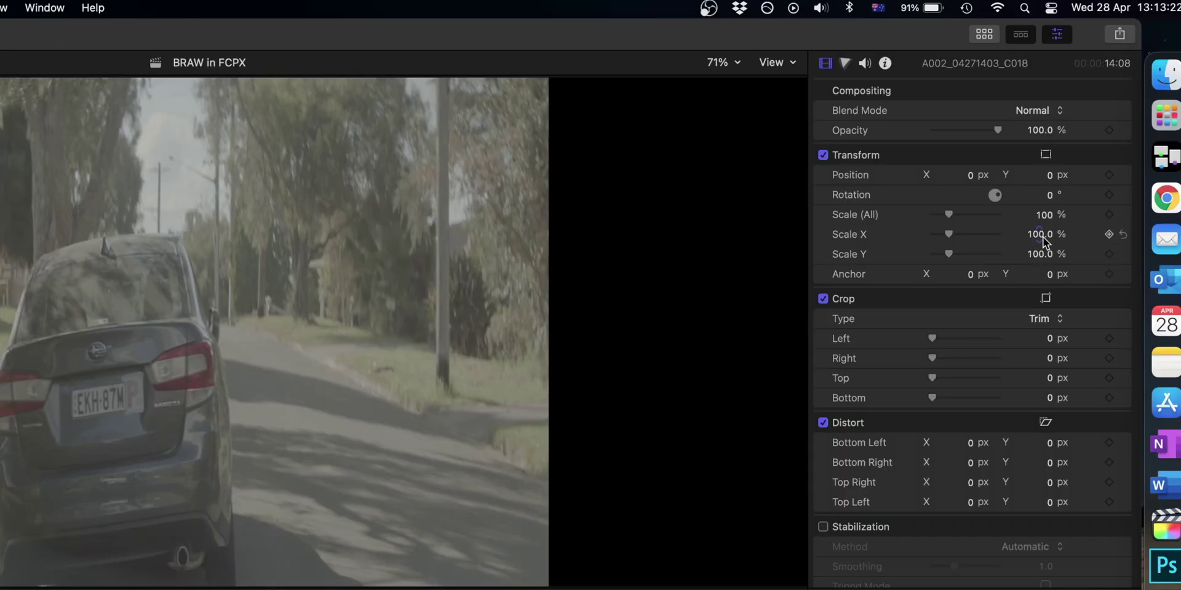
Set the selected clips' Transform Scale X to 180 in the Video inspector.
left_click(1042, 237)
type("18")
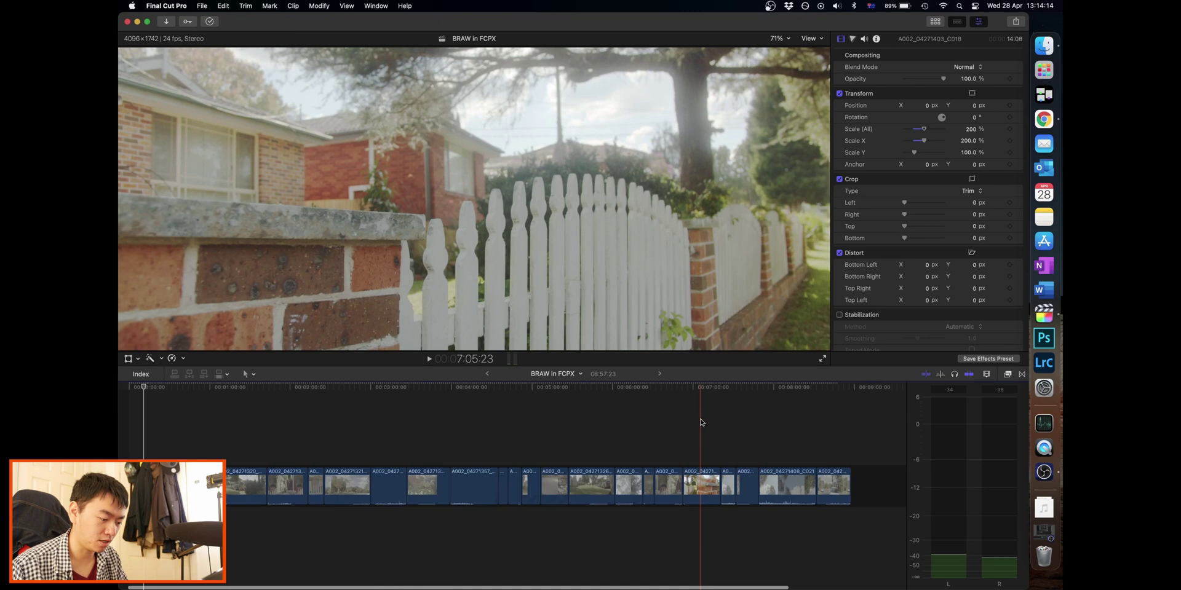
scroll(701, 422, "up", 3)
scroll(675, 424, "up", 2)
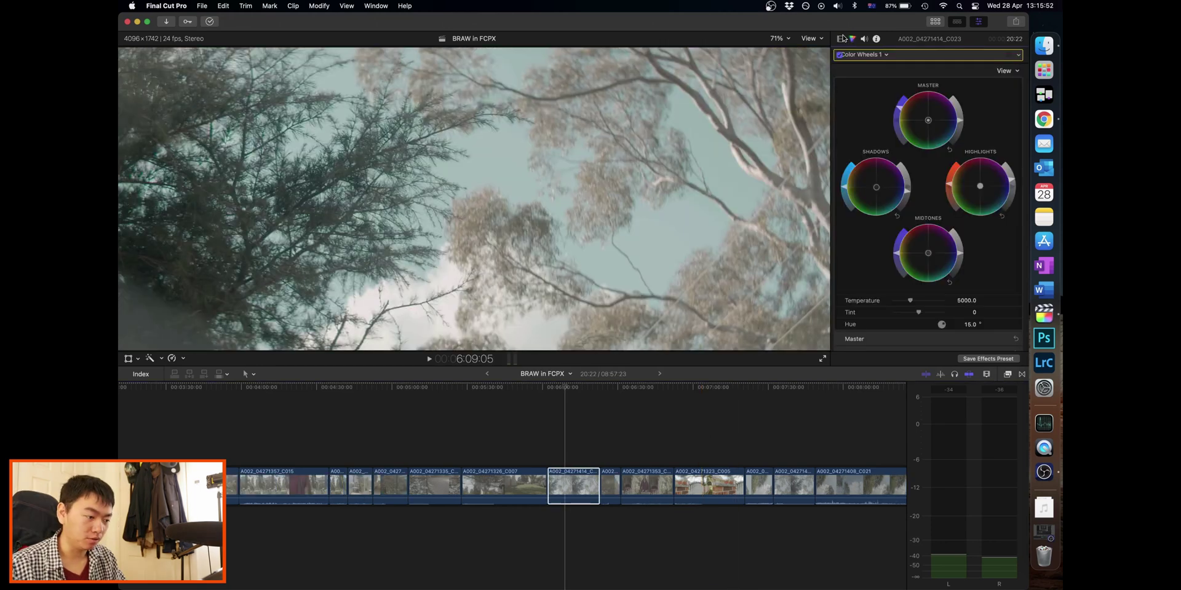
left_click(841, 38)
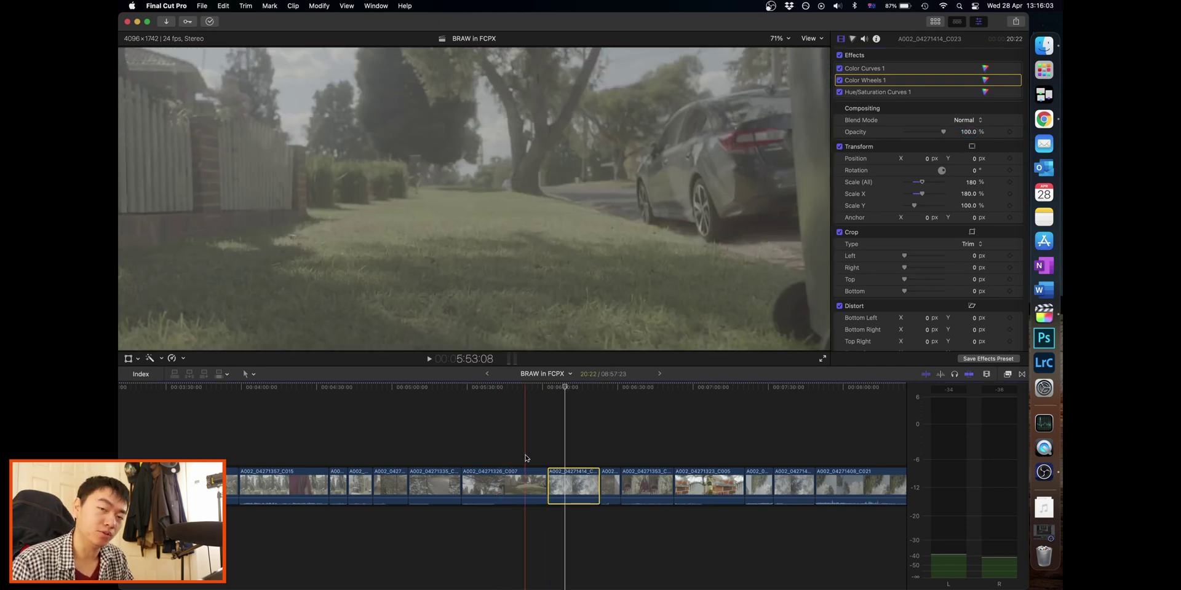
left_click(579, 457)
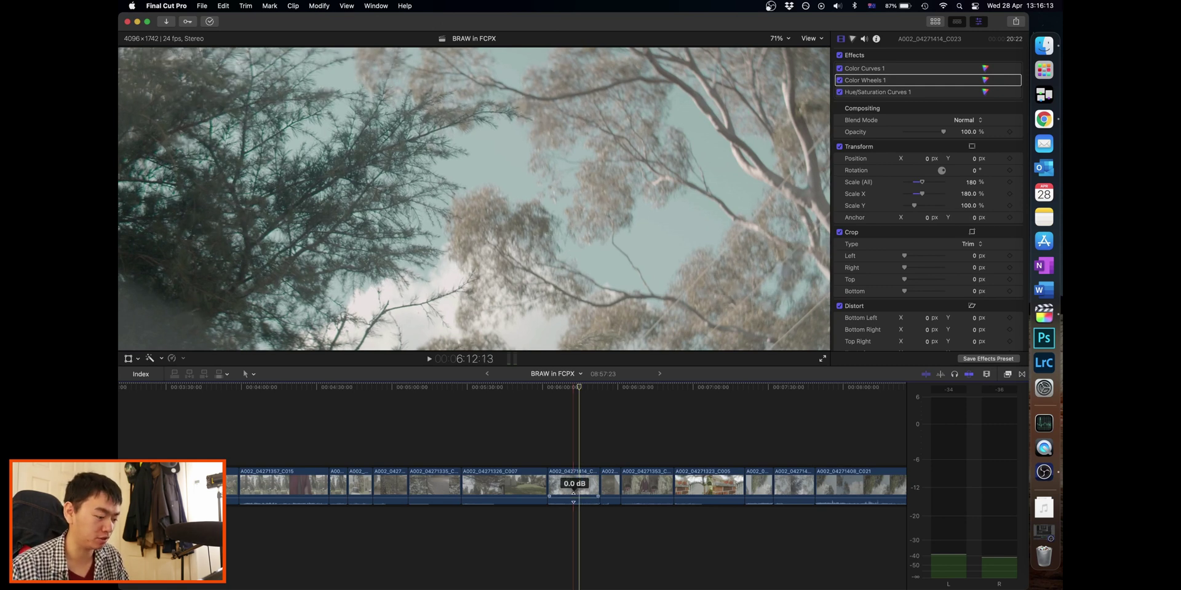
left_click(581, 484)
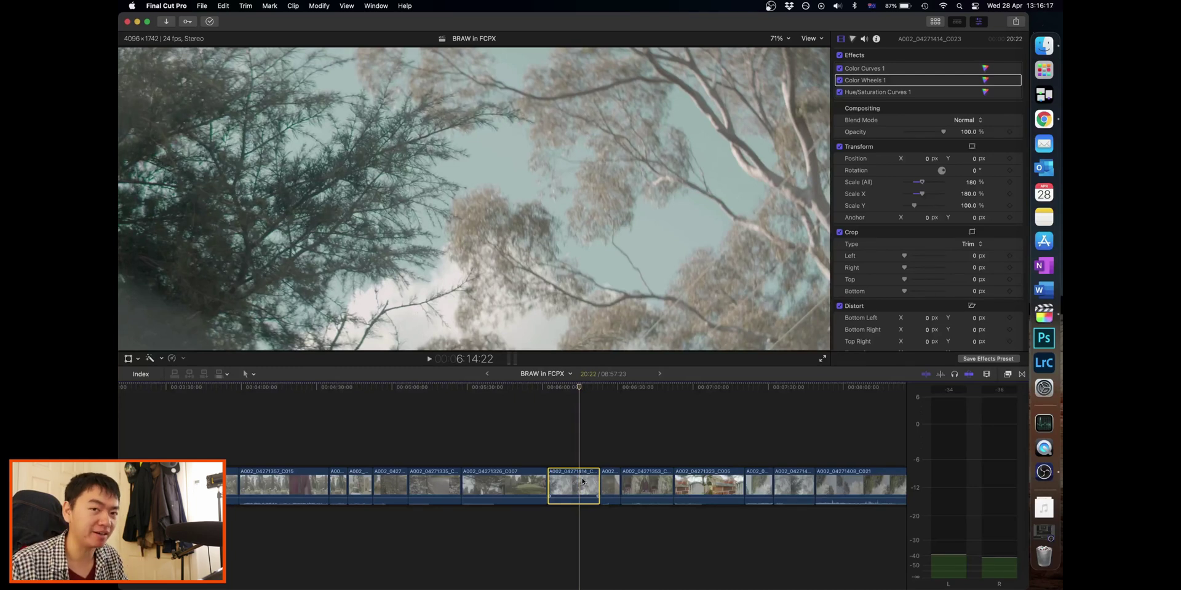
key("j")
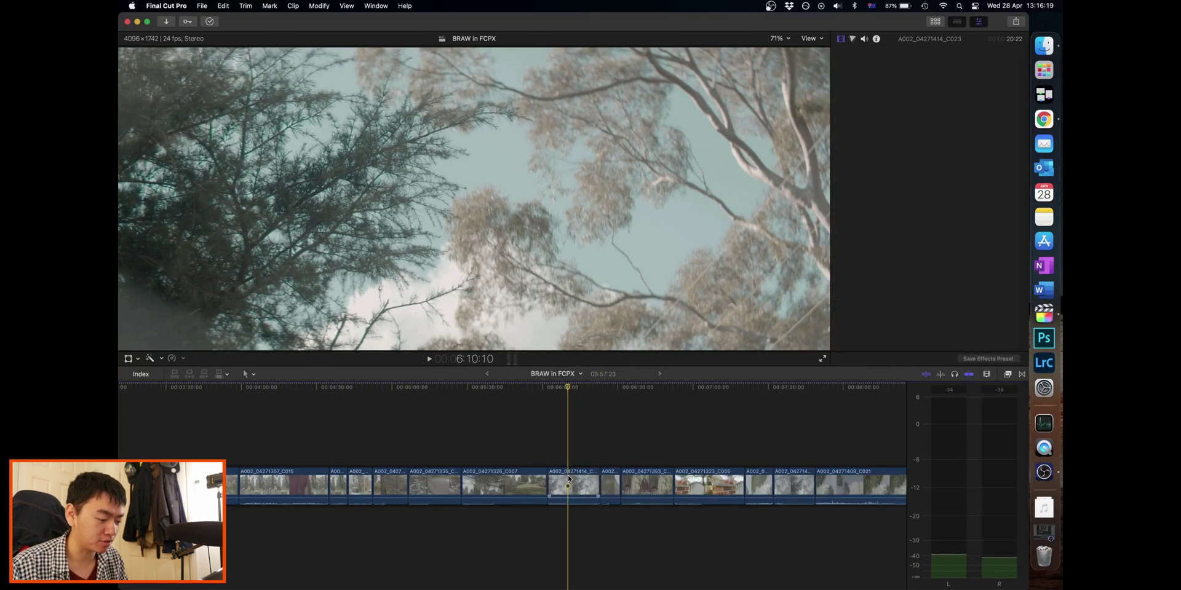